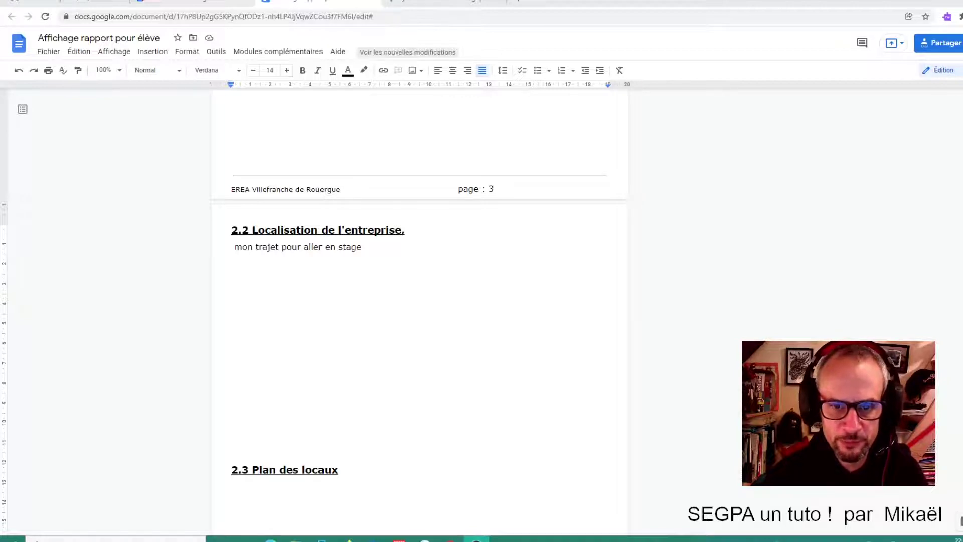
# - Switch to Google Maps and get cycling directions from E.R.E.A. de Villefranche-de-Rouergue to the Lycée Général et Technologique Agricole Beauregard
pyautogui.scroll(-2, 419, 311)
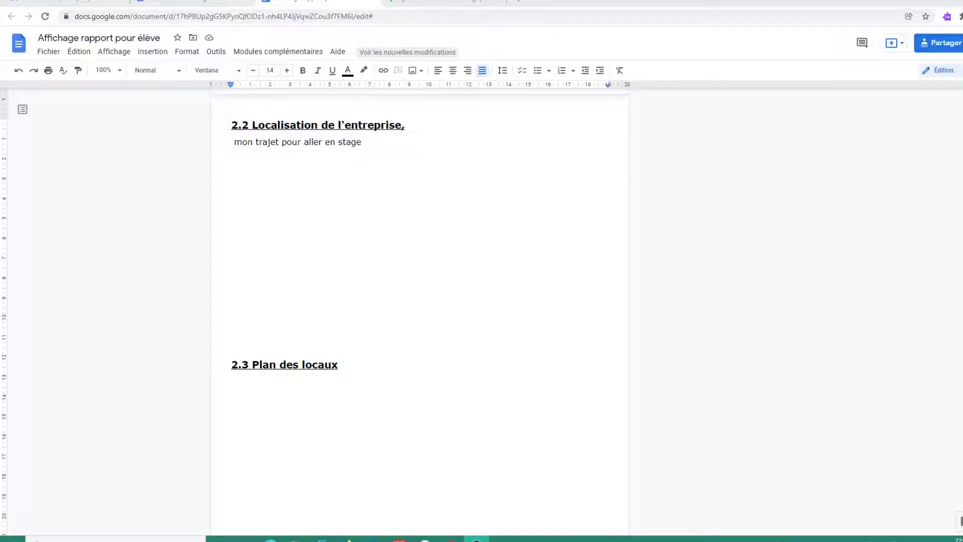
pyautogui.click(445, 1)
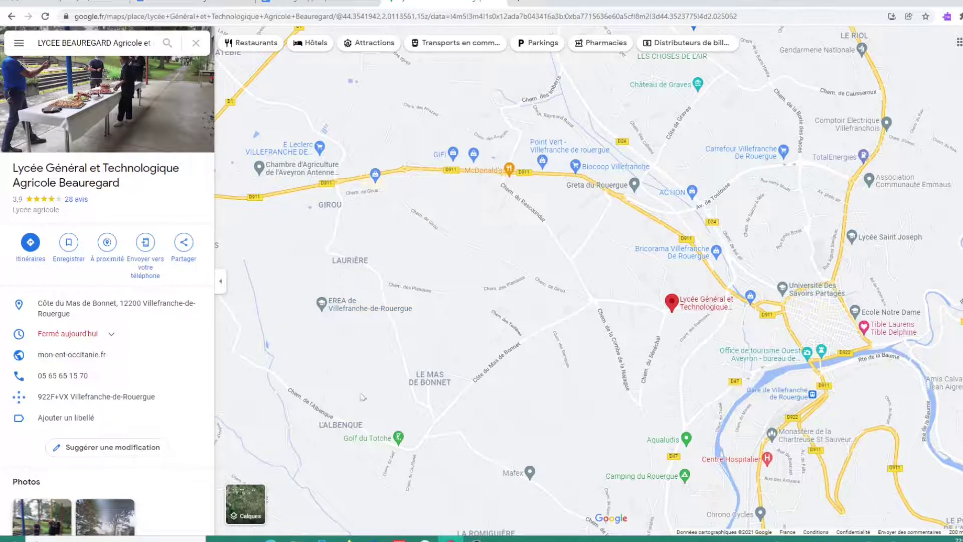
pyautogui.moveTo(330, 312)
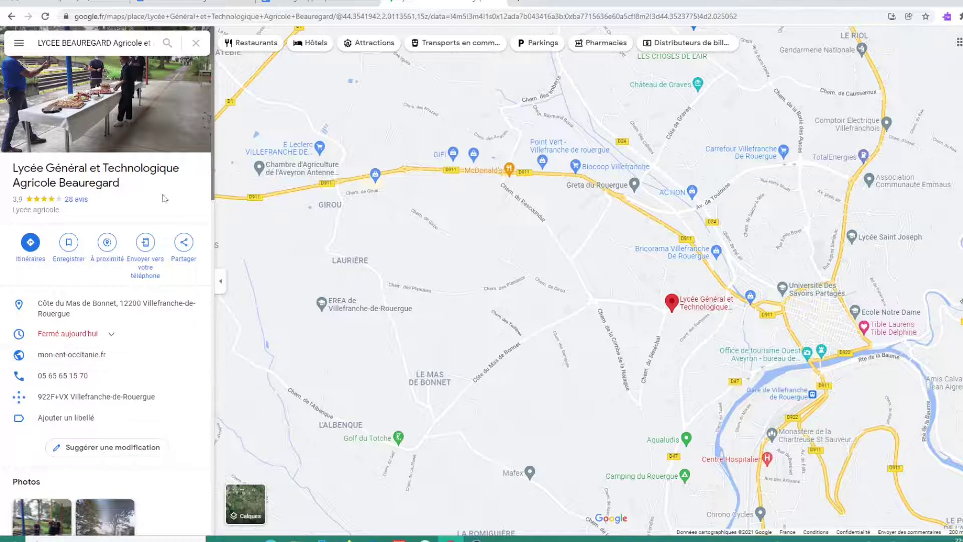
pyautogui.scroll(-6, 154, 275)
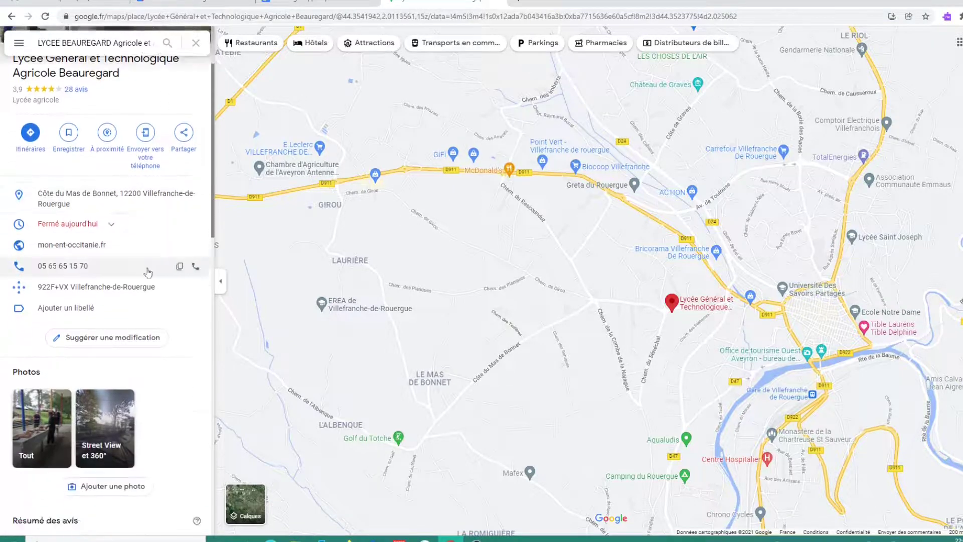
pyautogui.scroll(6, 153, 275)
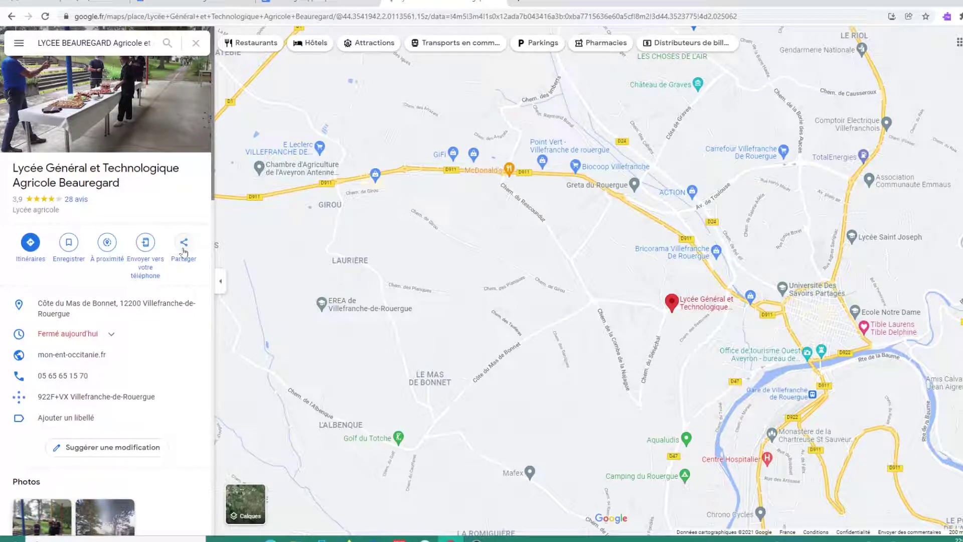
pyautogui.click(30, 243)
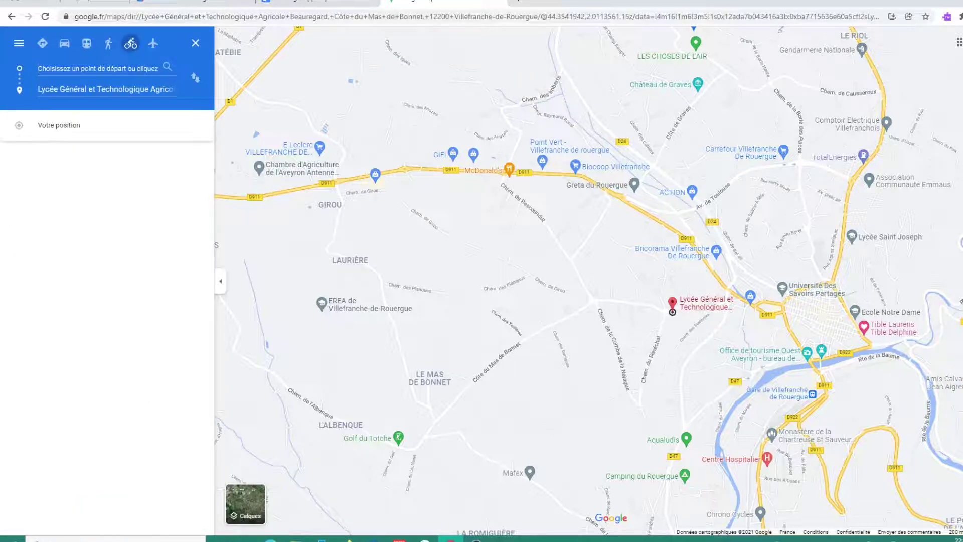
pyautogui.write('ERE')
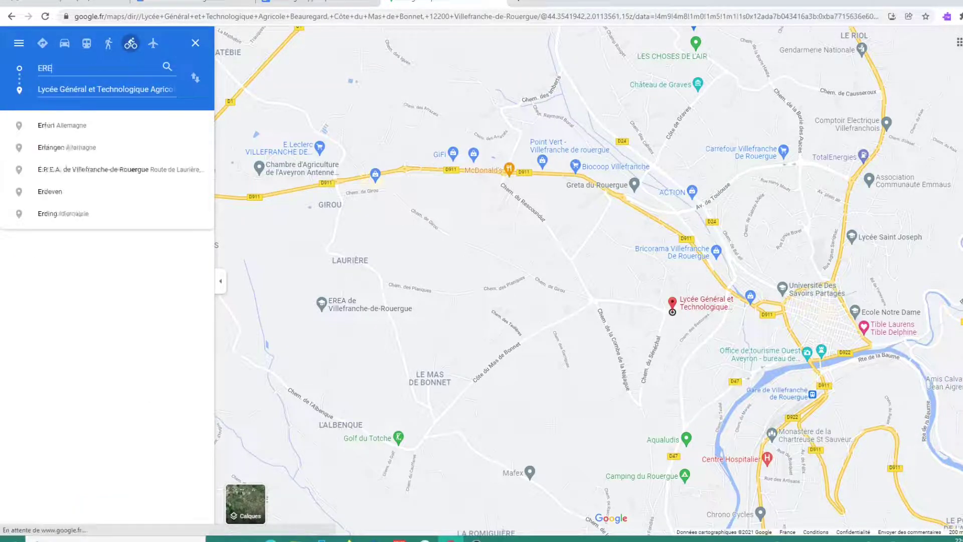
pyautogui.write('A ville')
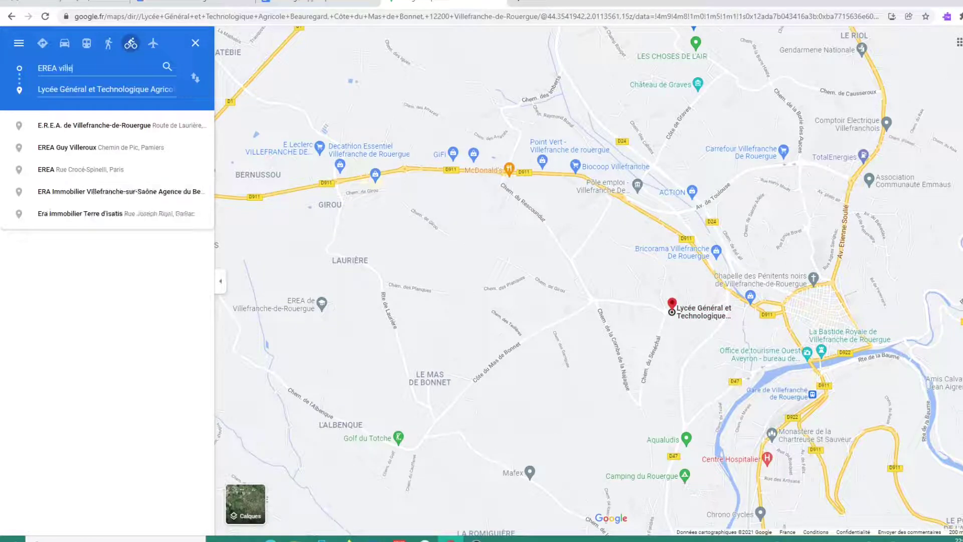
pyautogui.click(109, 126)
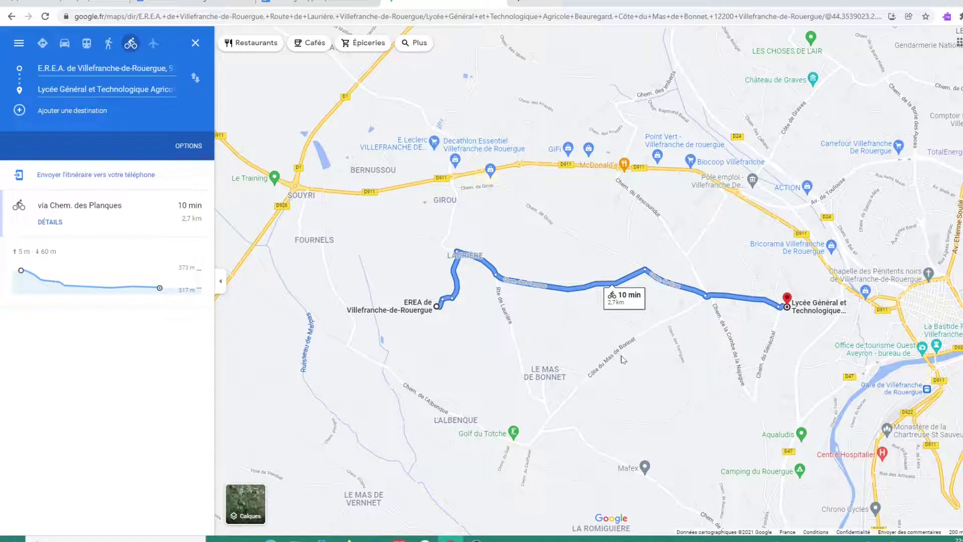
# - Frame the whole cycling route on the map and display it with the Relief layer
pyautogui.scroll(1, 668, 350)
pyautogui.scroll(-1, 667, 350)
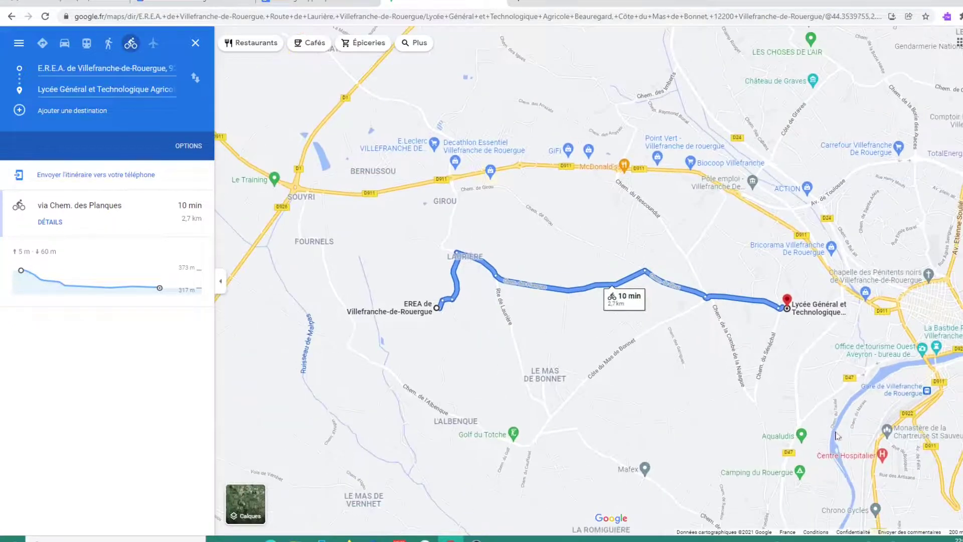
pyautogui.moveTo(731, 440); pyautogui.dragTo(669, 447)
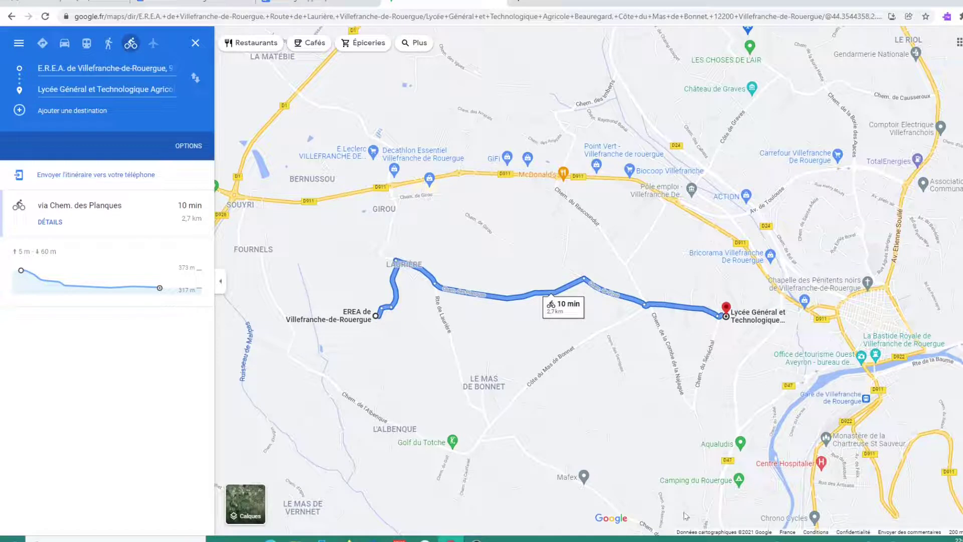
pyautogui.moveTo(254, 514)
pyautogui.click(252, 497)
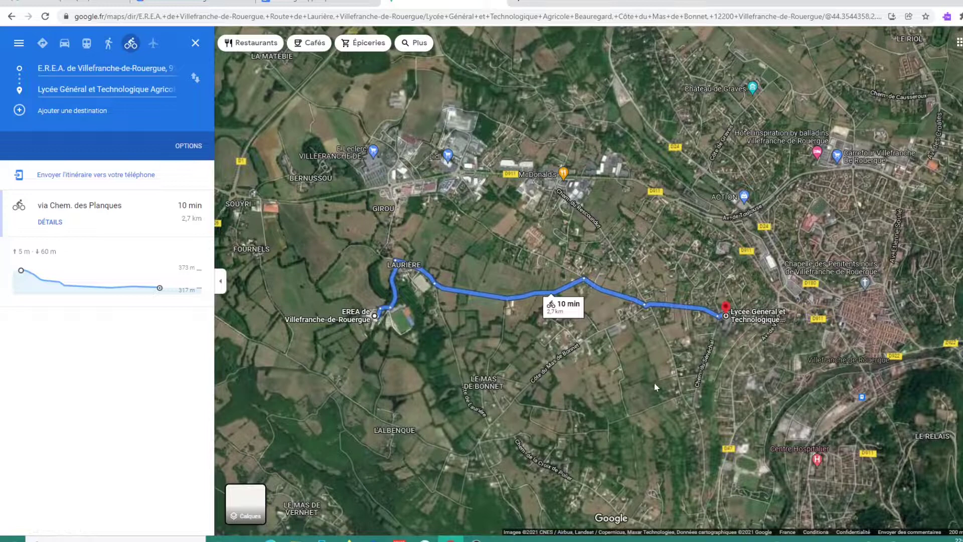
pyautogui.moveTo(260, 517)
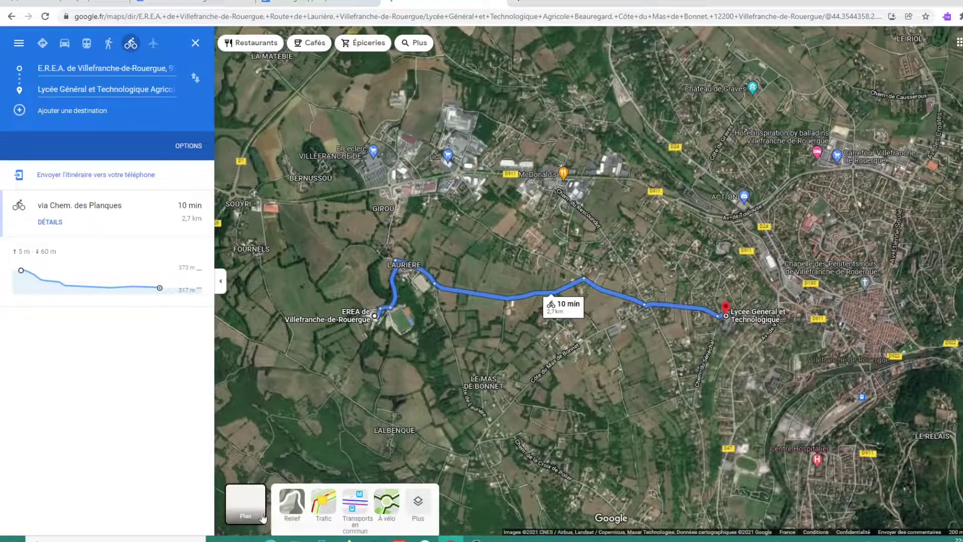
pyautogui.click(298, 503)
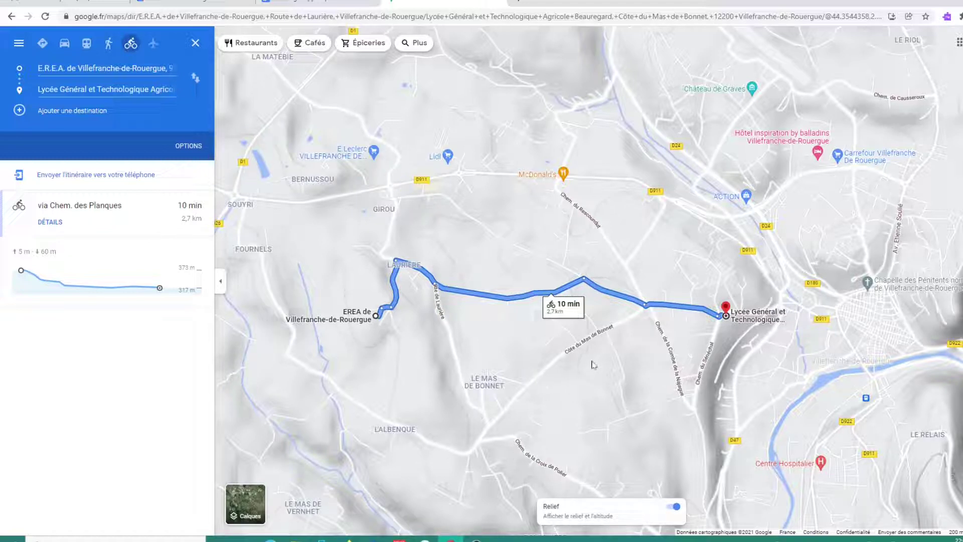
pyautogui.scroll(1, 592, 364)
pyautogui.scroll(-1, 592, 364)
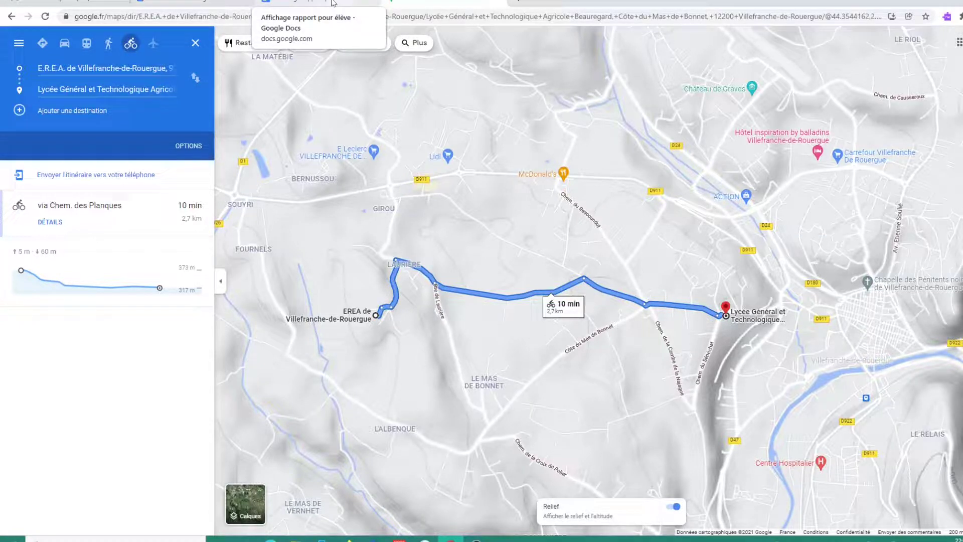
# - Return to the report in Google Docs and paste the map screenshot below "mon trajet pour aller en stage"
pyautogui.click(332, 2)
pyautogui.doubleClick(234, 194)
pyautogui.doubleClick(235, 177)
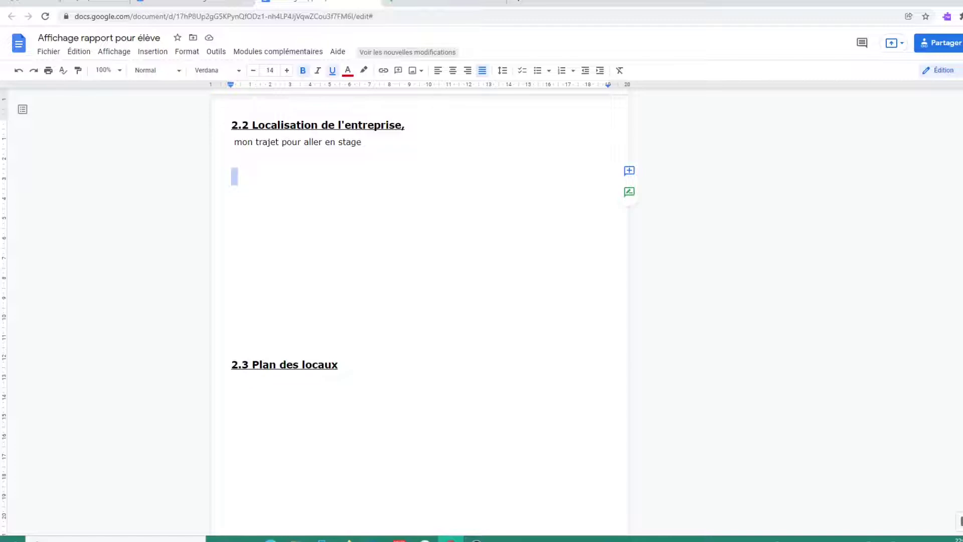
pyautogui.hotkey('ctrl', 'v')
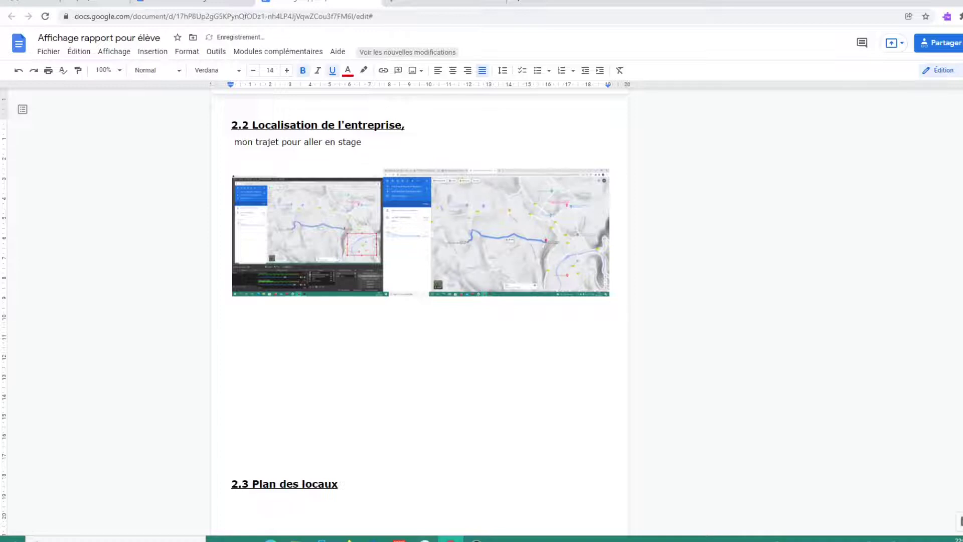
# - Crop the pasted screenshot to the map area around the route and enlarge it to about the full text width
pyautogui.click(443, 287)
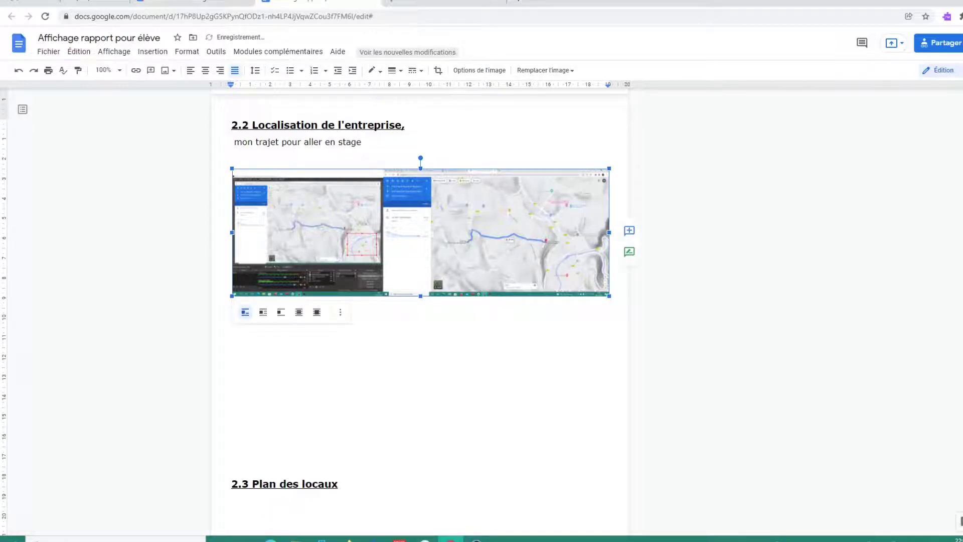
pyautogui.rightClick(411, 241)
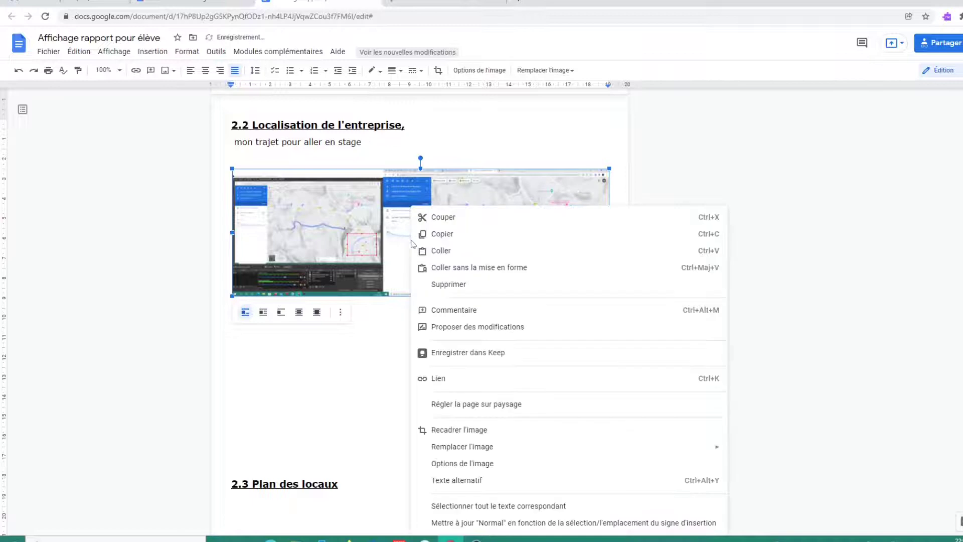
pyautogui.click(449, 430)
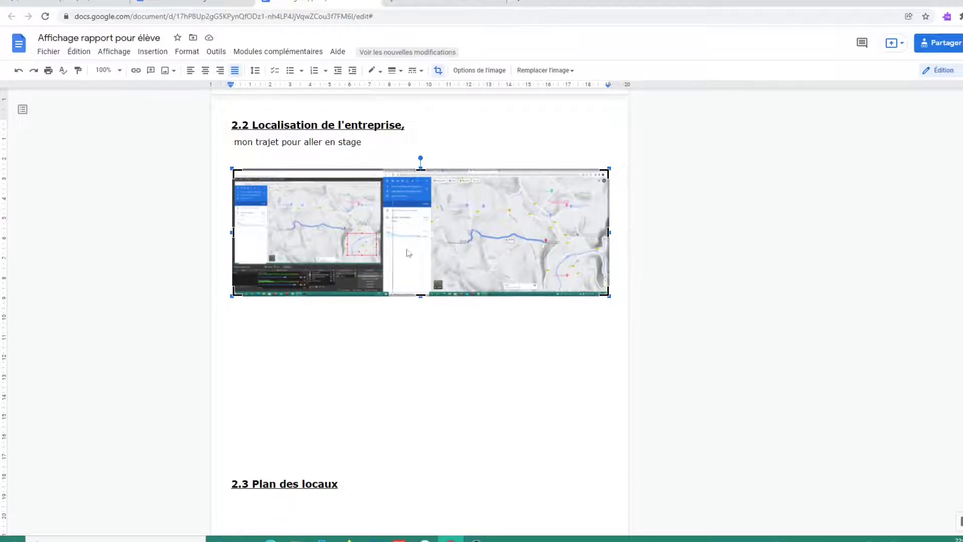
pyautogui.moveTo(435, 253); pyautogui.dragTo(441, 251)
pyautogui.moveTo(319, 171); pyautogui.dragTo(319, 193)
pyautogui.moveTo(318, 259); pyautogui.dragTo(317, 246)
pyautogui.moveTo(403, 209); pyautogui.dragTo(386, 212)
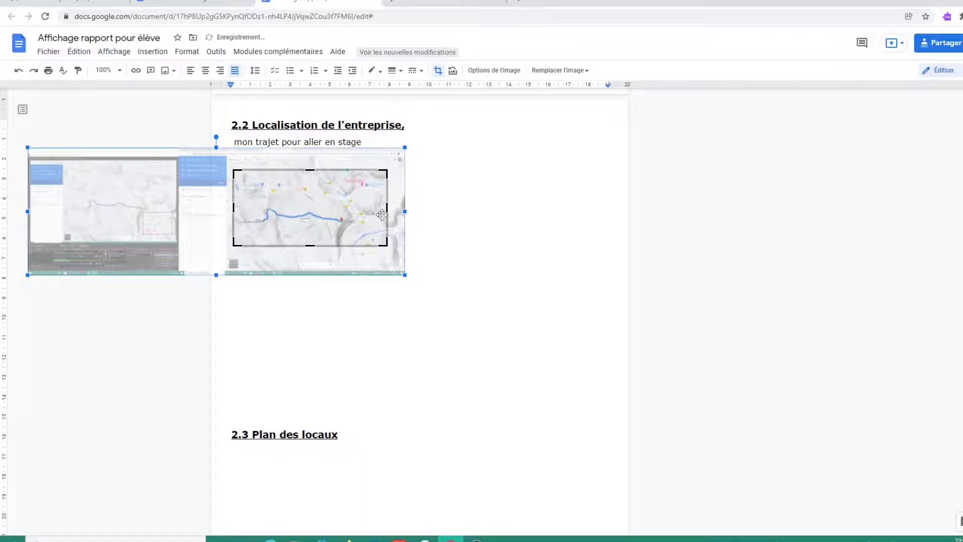
pyautogui.press('Return')
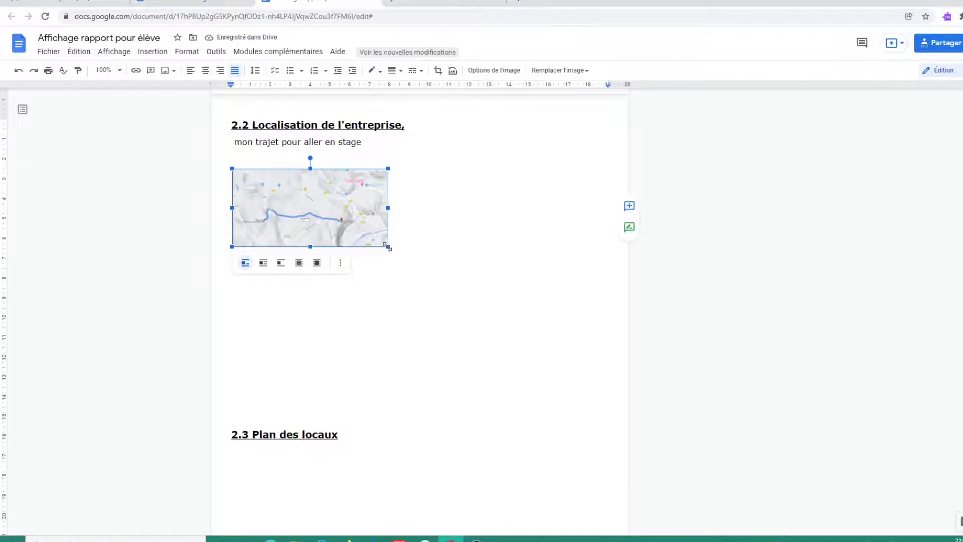
pyautogui.moveTo(388, 246); pyautogui.dragTo(605, 355)
pyautogui.click(232, 405)
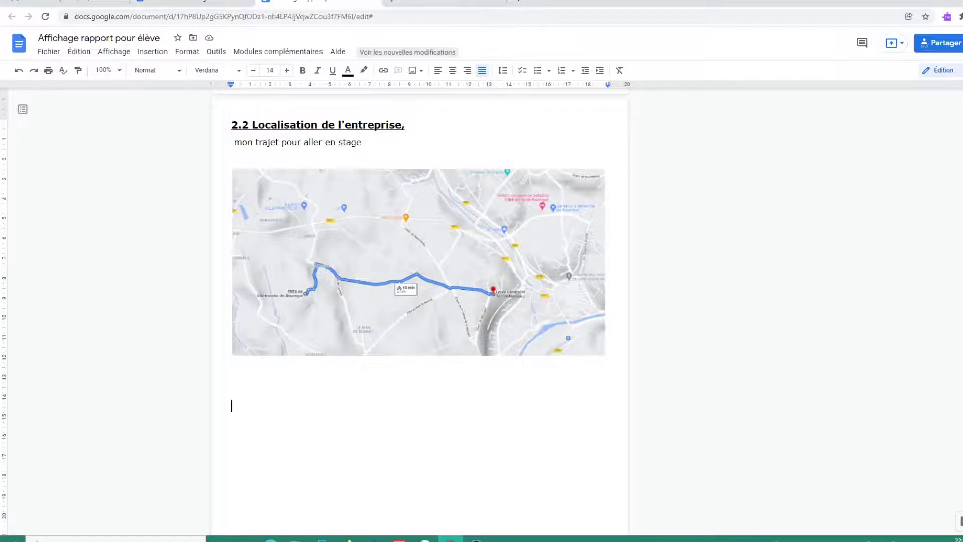
# - Copy the cropped map image and start a new drawing on an empty line below it
pyautogui.click(416, 233)
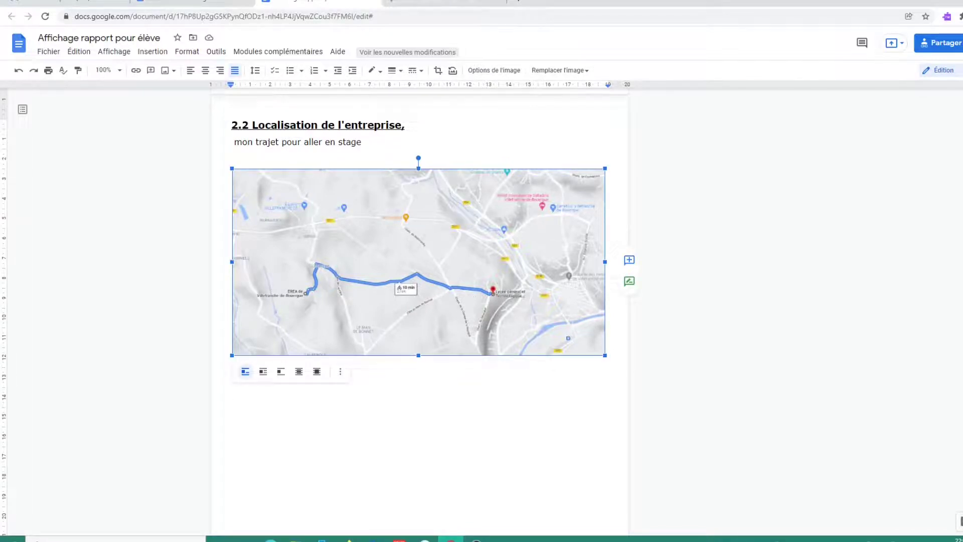
pyautogui.click(231, 425)
pyautogui.click(232, 388)
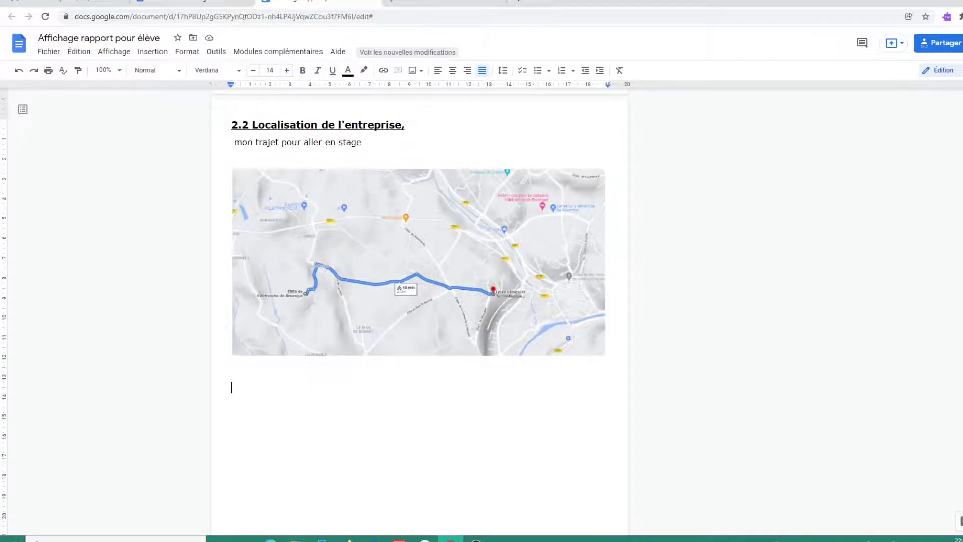
pyautogui.click(152, 54)
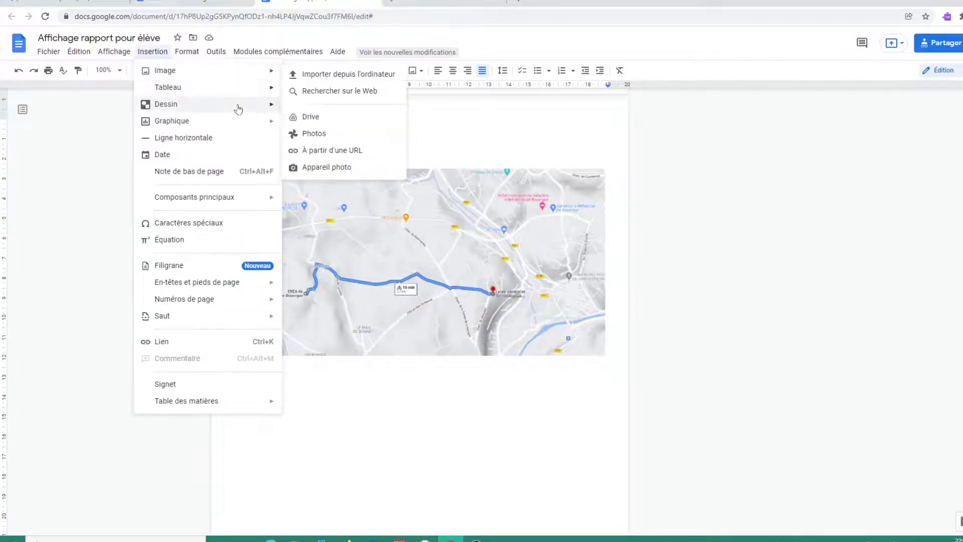
pyautogui.moveTo(234, 105)
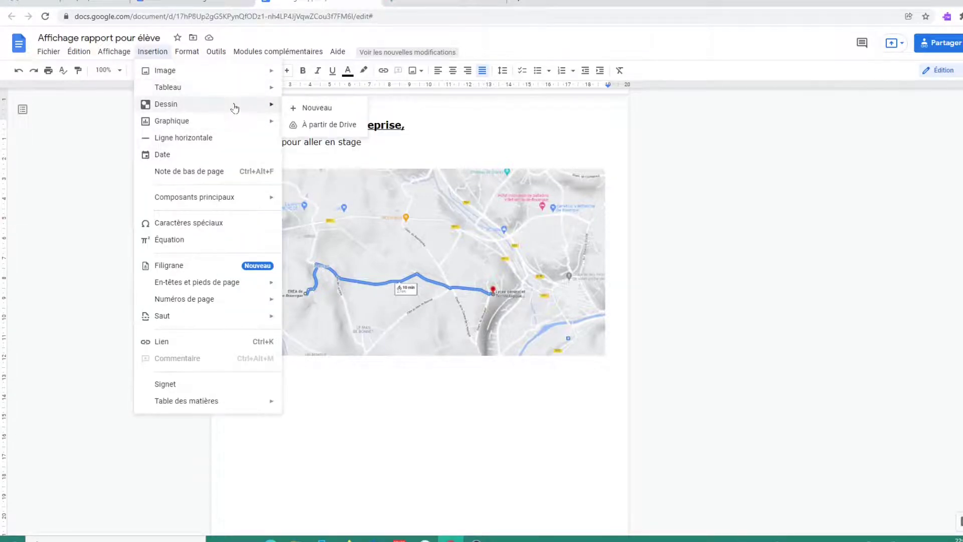
pyautogui.click(342, 109)
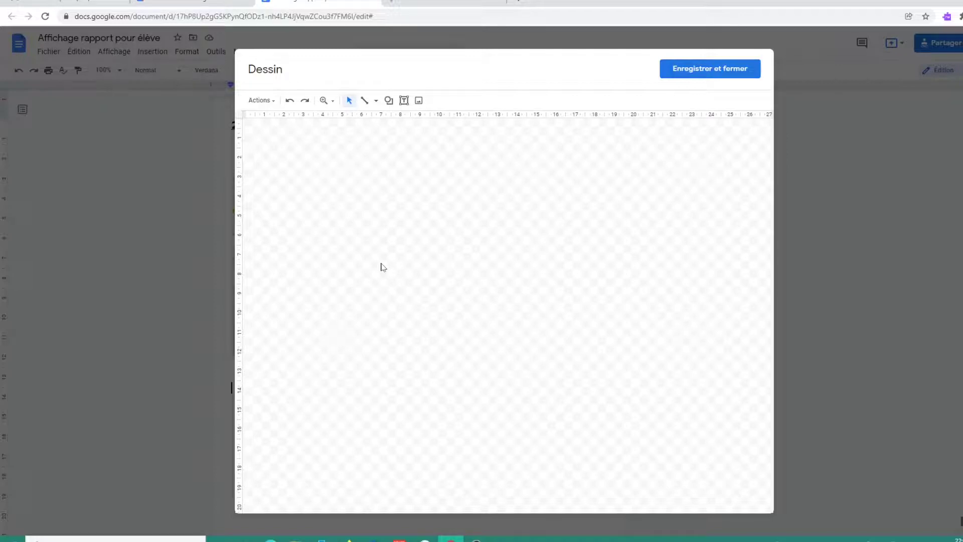
pyautogui.hotkey('ctrl', 'v')
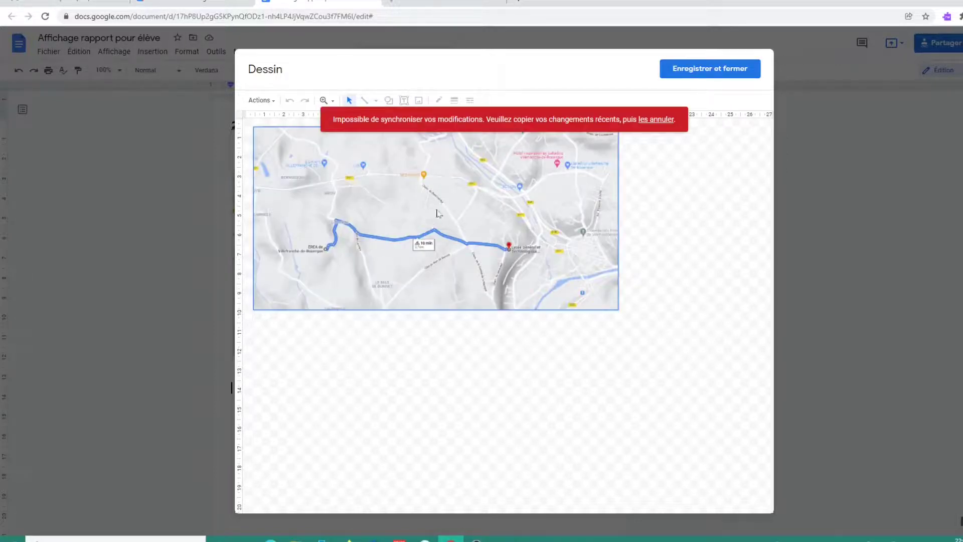
pyautogui.click(645, 222)
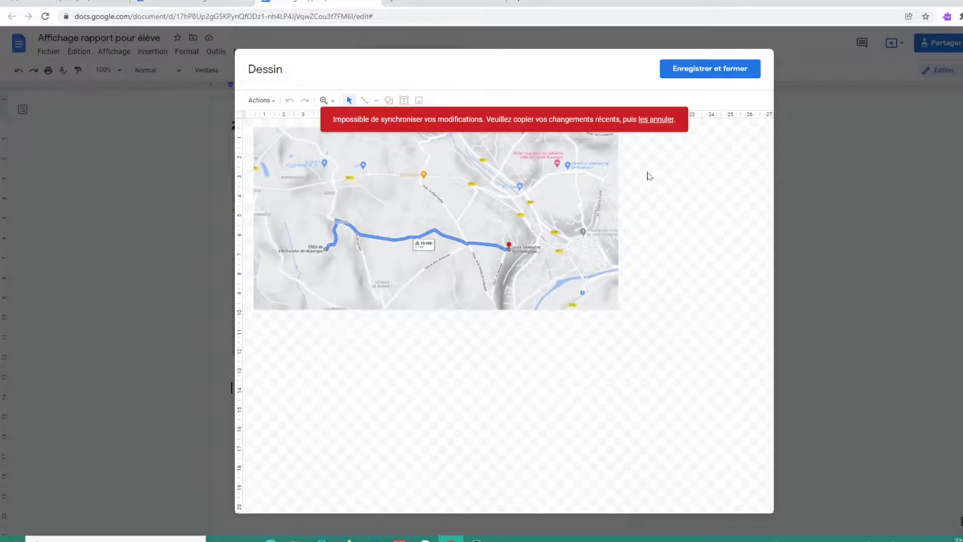
pyautogui.click(657, 120)
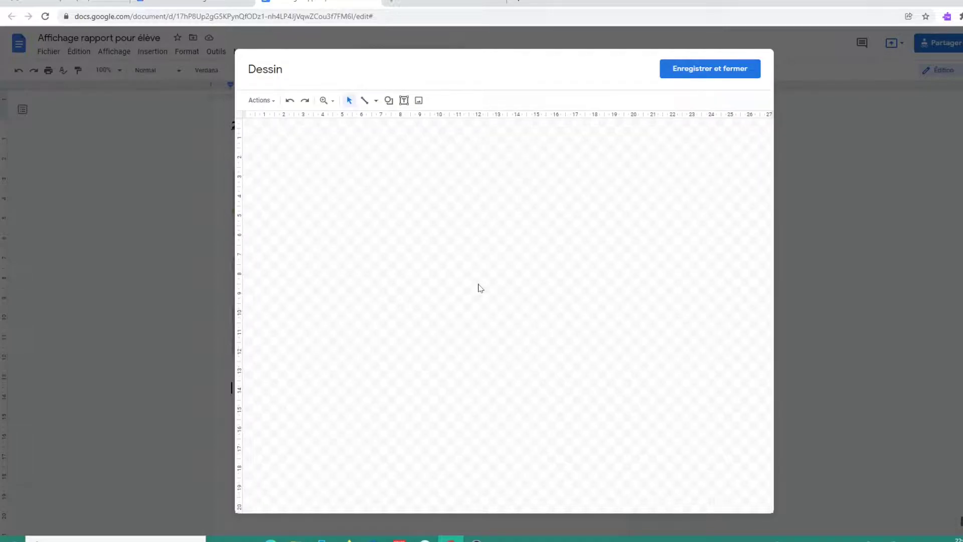
# - Paste the map image into the drawing, move it towards the middle of the canvas and enlarge it slightly
pyautogui.hotkey('ctrl', 'v')
pyautogui.click(549, 394)
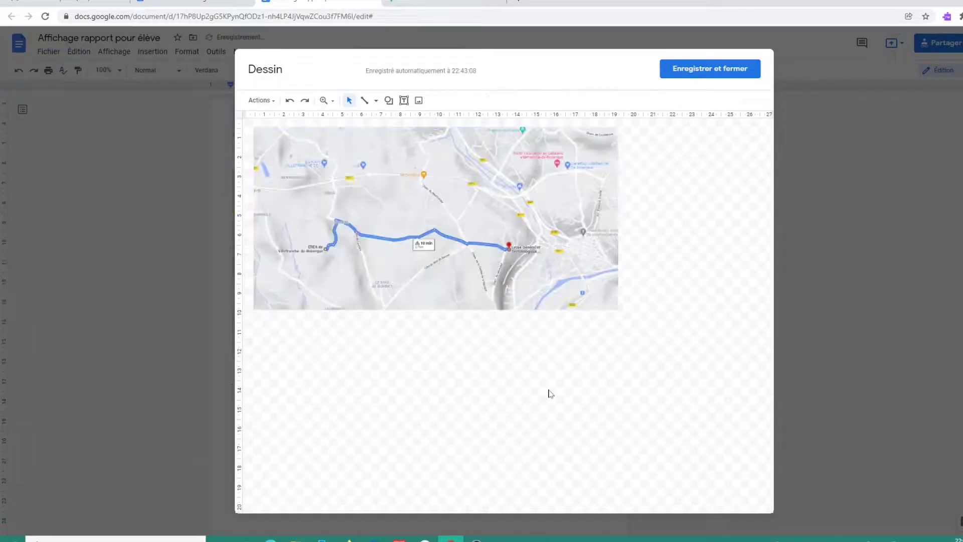
pyautogui.moveTo(438, 226); pyautogui.dragTo(484, 292)
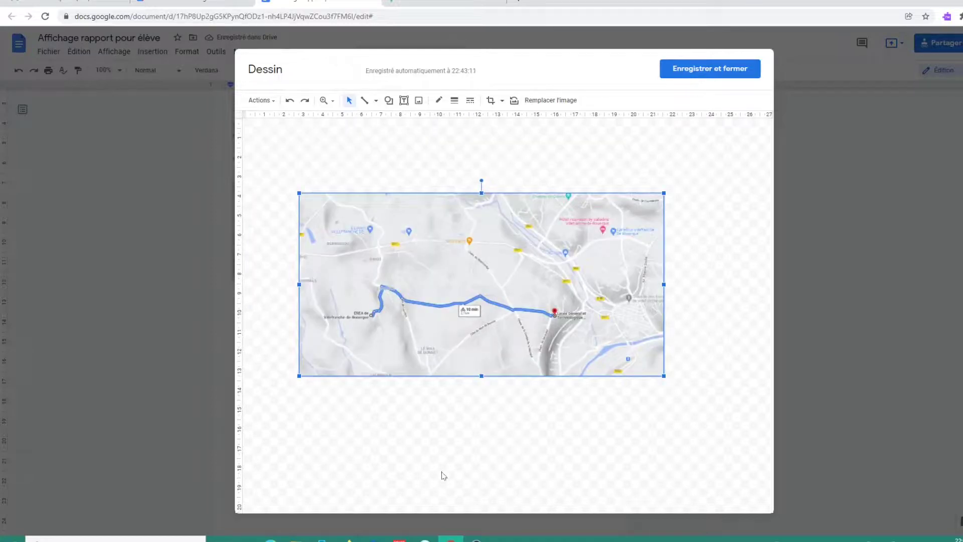
pyautogui.moveTo(393, 290); pyautogui.dragTo(411, 289)
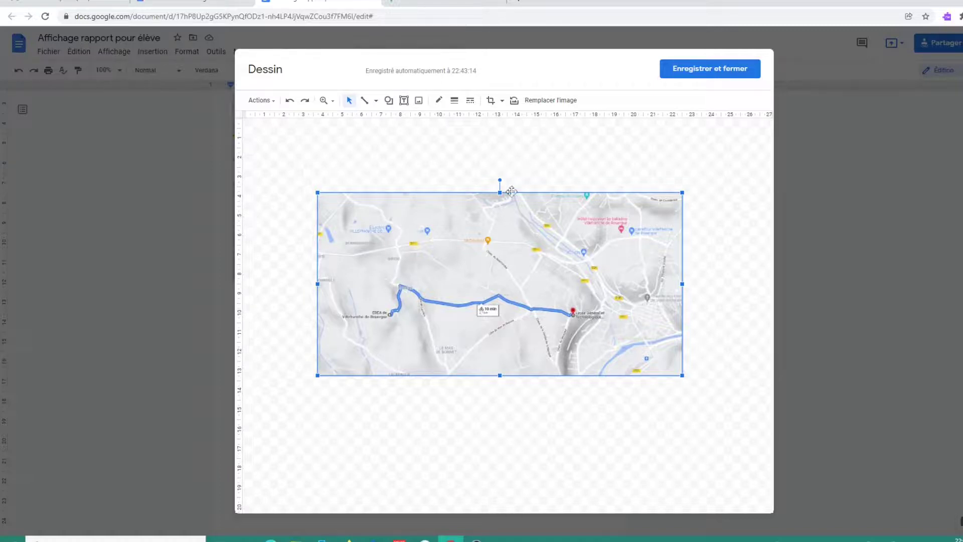
pyautogui.moveTo(317, 191); pyautogui.dragTo(273, 170)
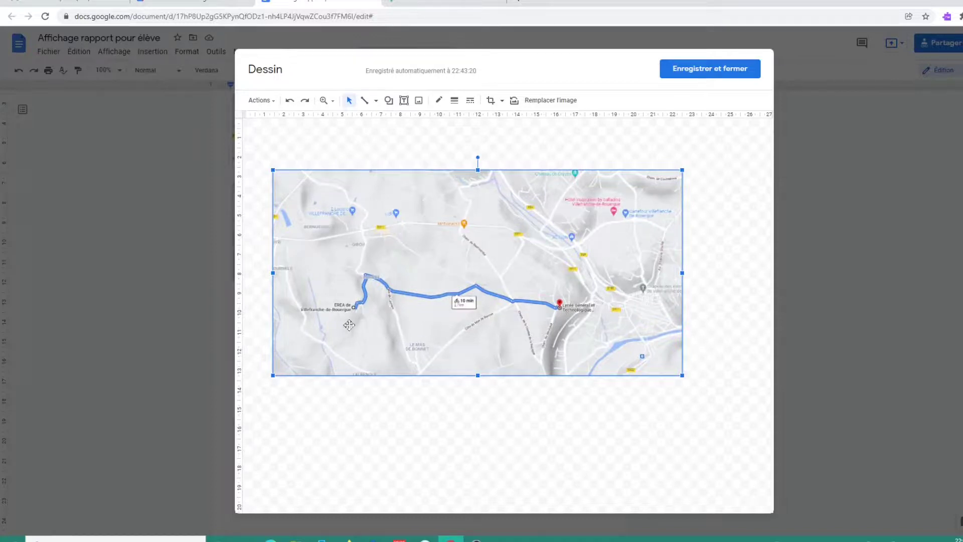
# - Add a "Domicile" text label below the route's starting point, narrow it to fit the word and fill it pale yellow
pyautogui.click(405, 102)
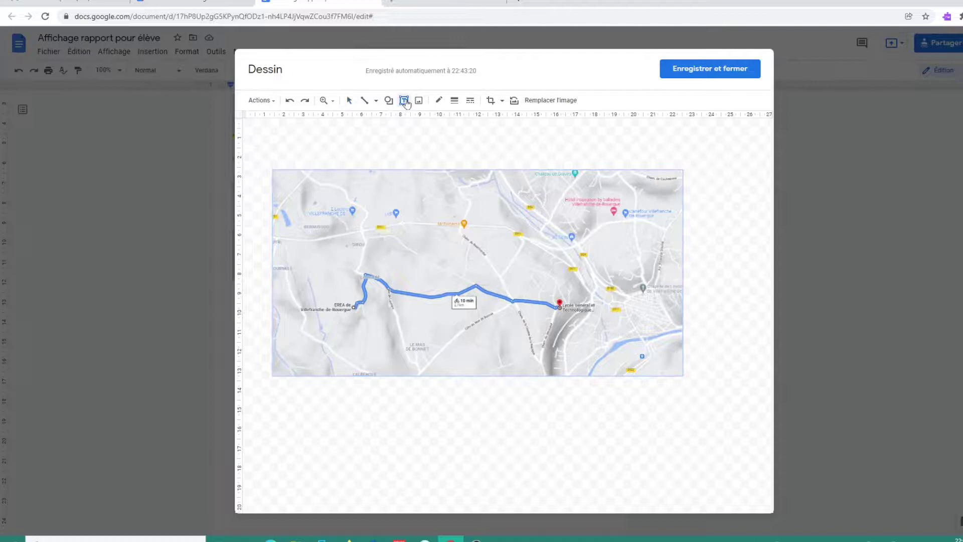
pyautogui.moveTo(319, 324); pyautogui.dragTo(402, 332)
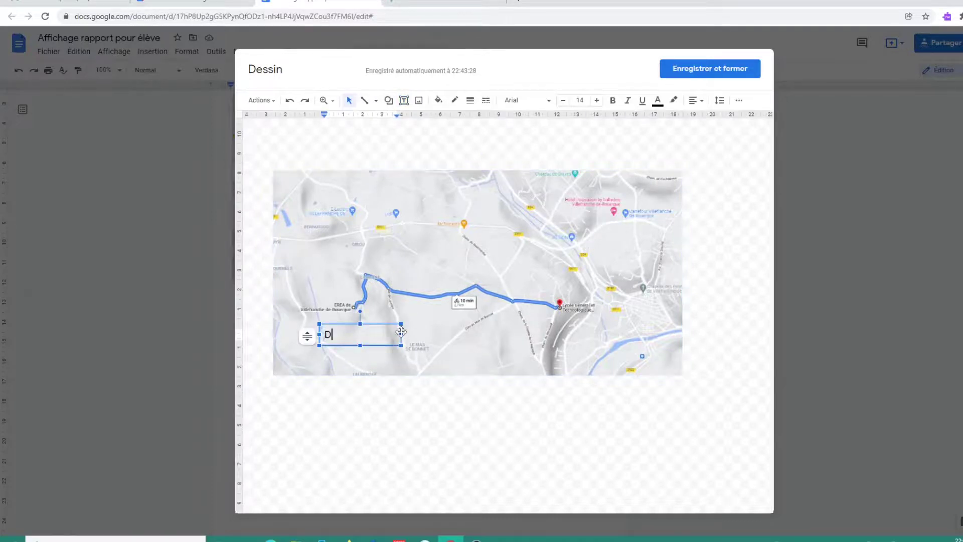
pyautogui.write('Domicile')
pyautogui.moveTo(401, 334); pyautogui.dragTo(370, 335)
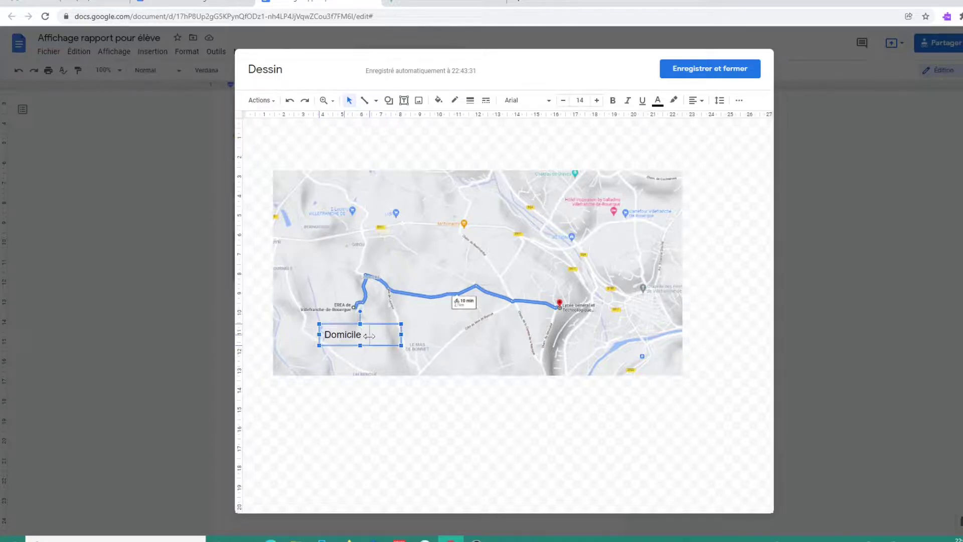
pyautogui.click(439, 100)
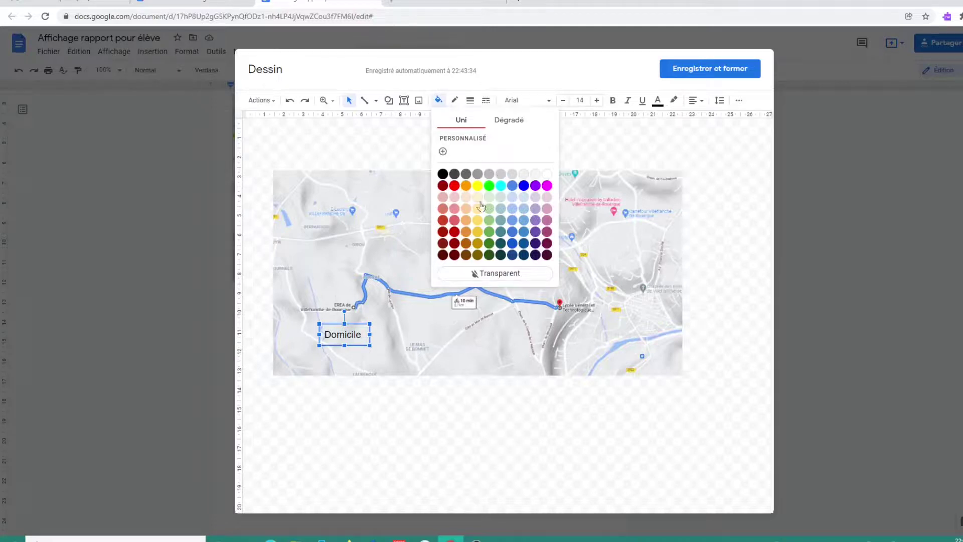
pyautogui.click(479, 203)
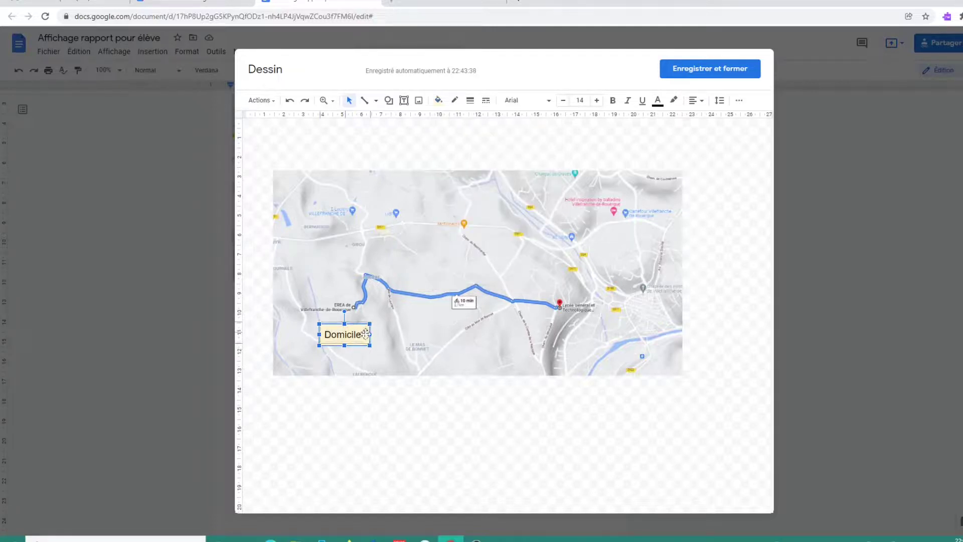
pyautogui.moveTo(368, 334); pyautogui.dragTo(372, 334)
pyautogui.click(577, 246)
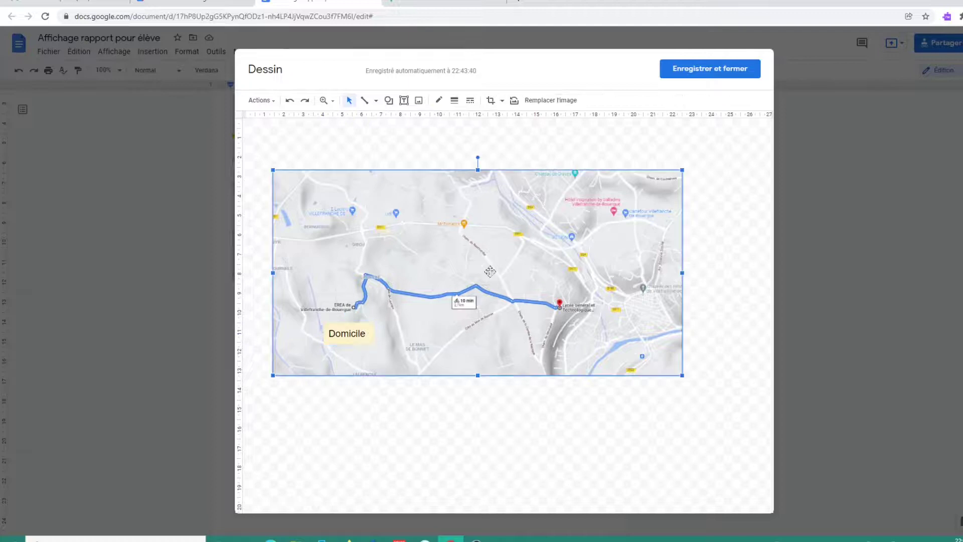
# - Add a "Lieu de stage" text label above the route's destination marker, narrow it slightly and fill it light blue
pyautogui.click(403, 100)
pyautogui.moveTo(541, 270); pyautogui.dragTo(624, 288)
pyautogui.write('Lieu de stage')
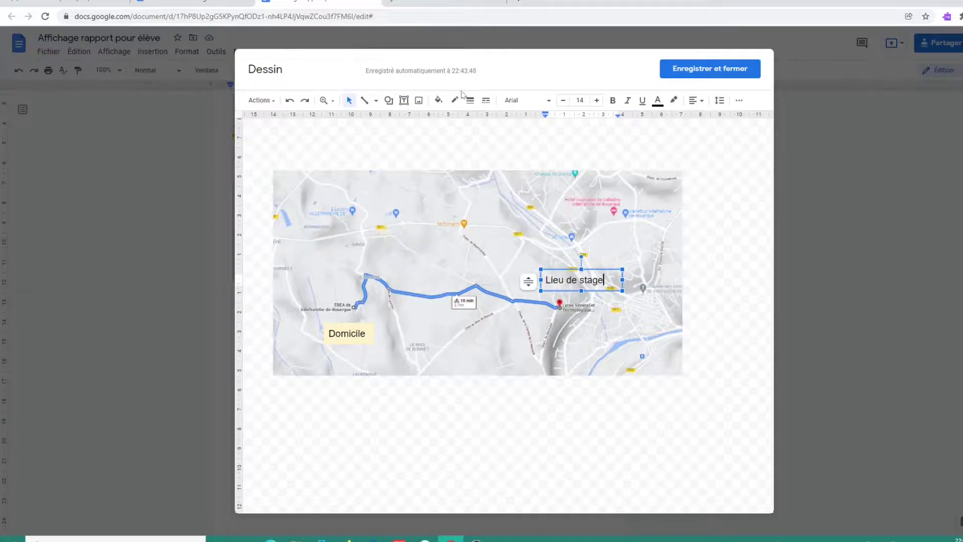
pyautogui.click(438, 100)
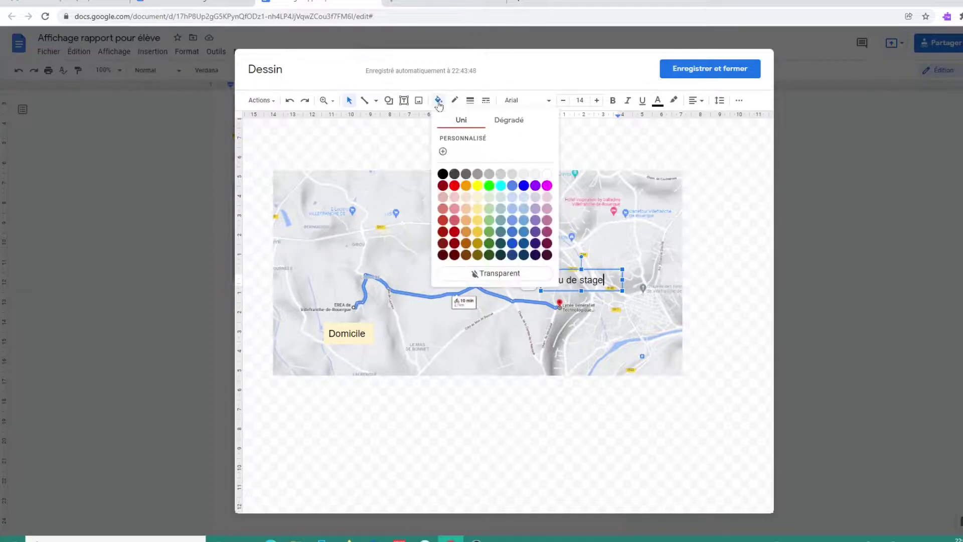
pyautogui.click(479, 203)
pyautogui.moveTo(623, 280); pyautogui.dragTo(615, 280)
pyautogui.click(446, 103)
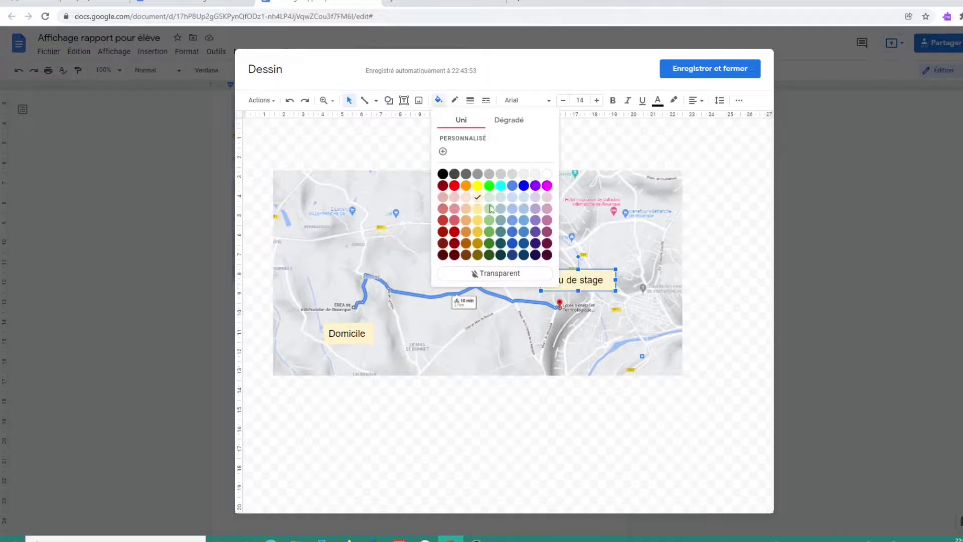
pyautogui.click(514, 210)
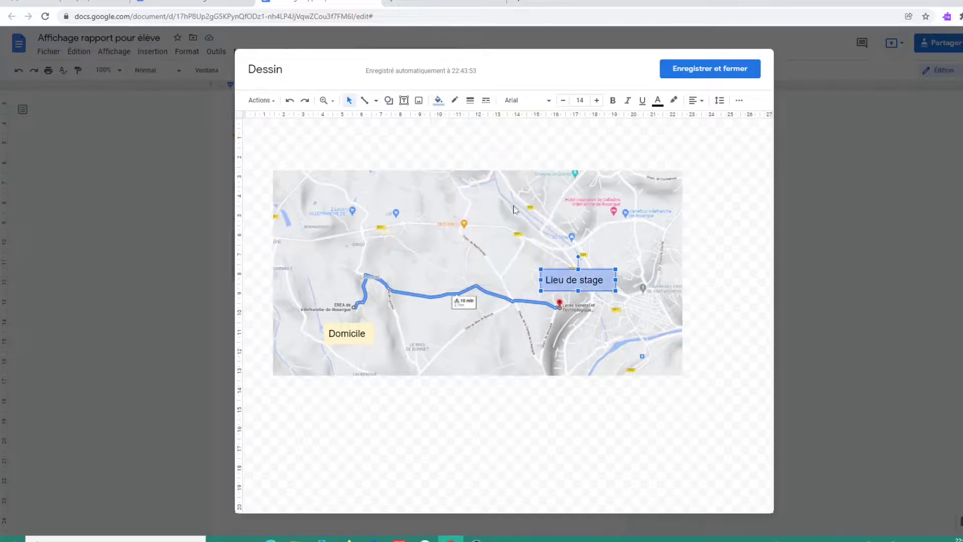
pyautogui.click(509, 340)
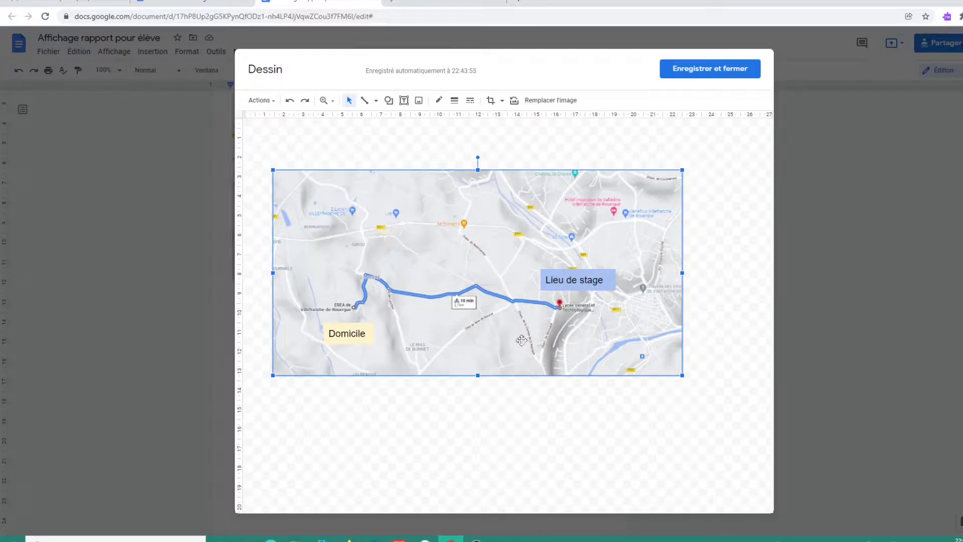
# - Add a text box reading "Mon trajet pour aller en stage.", narrow it and place it over the map's upper-left area
pyautogui.click(403, 100)
pyautogui.moveTo(335, 142); pyautogui.dragTo(620, 164)
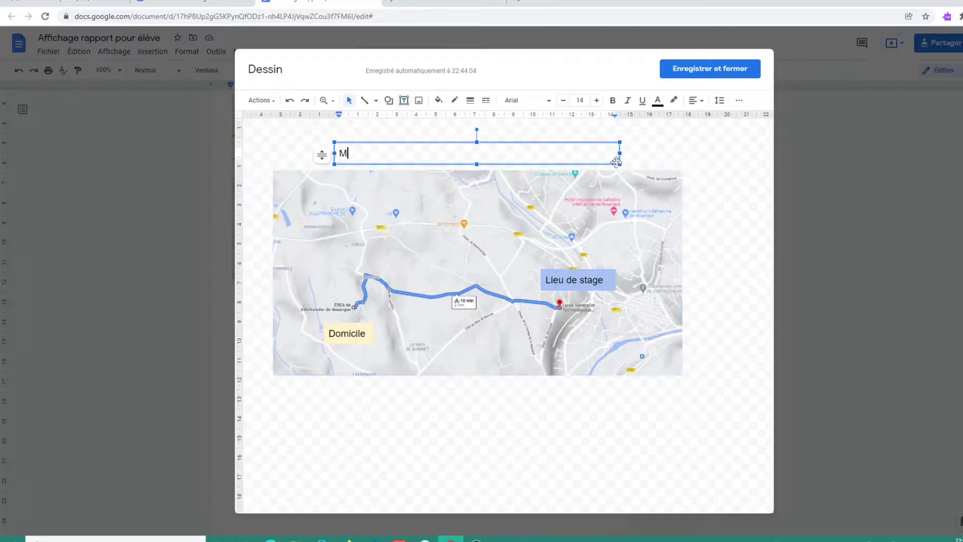
pyautogui.write('Mon traf')
pyautogui.write('et pour aller en stage')
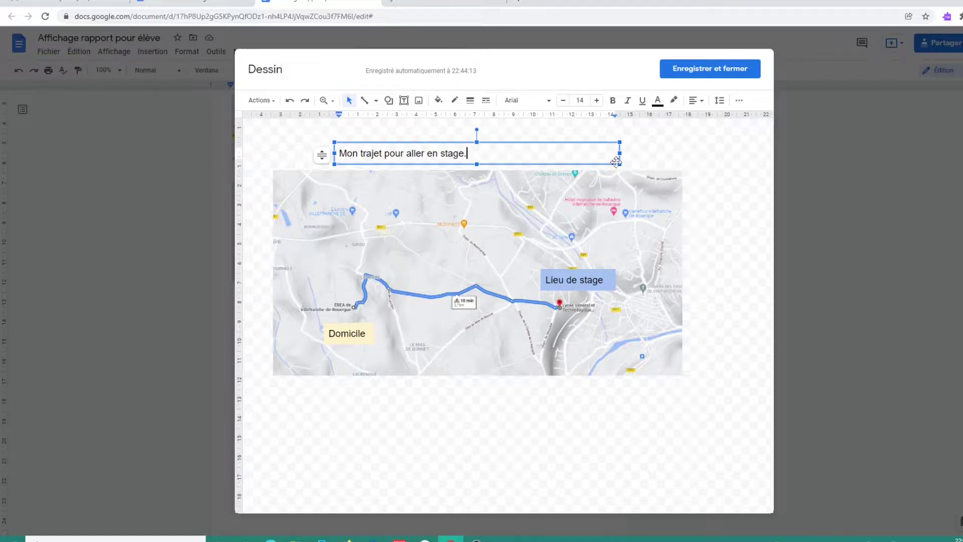
pyautogui.write('.')
pyautogui.moveTo(620, 153); pyautogui.dragTo(502, 154)
pyautogui.moveTo(432, 163); pyautogui.dragTo(409, 200)
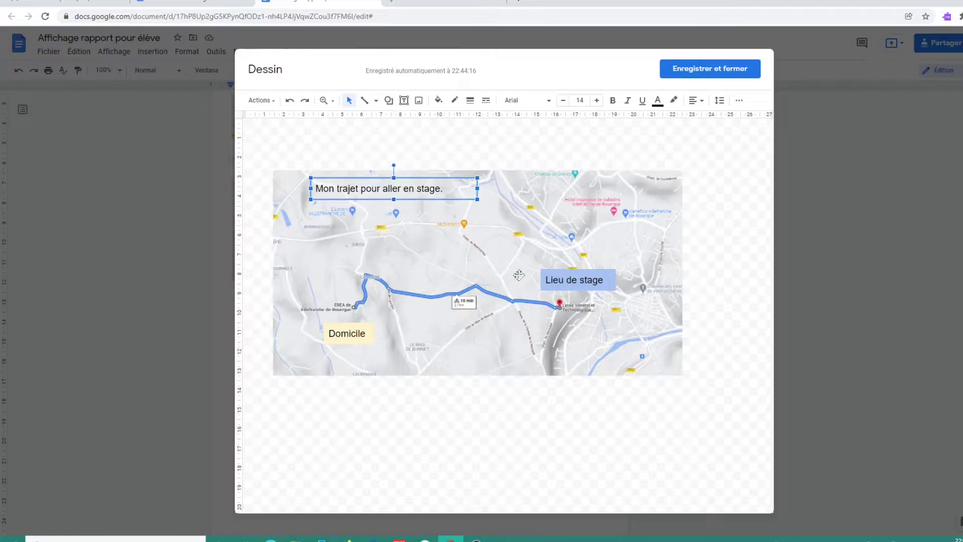
# - Fill the title text box with the same pale yellow as "Domicile", and save and close the drawing
pyautogui.click(437, 100)
pyautogui.click(477, 186)
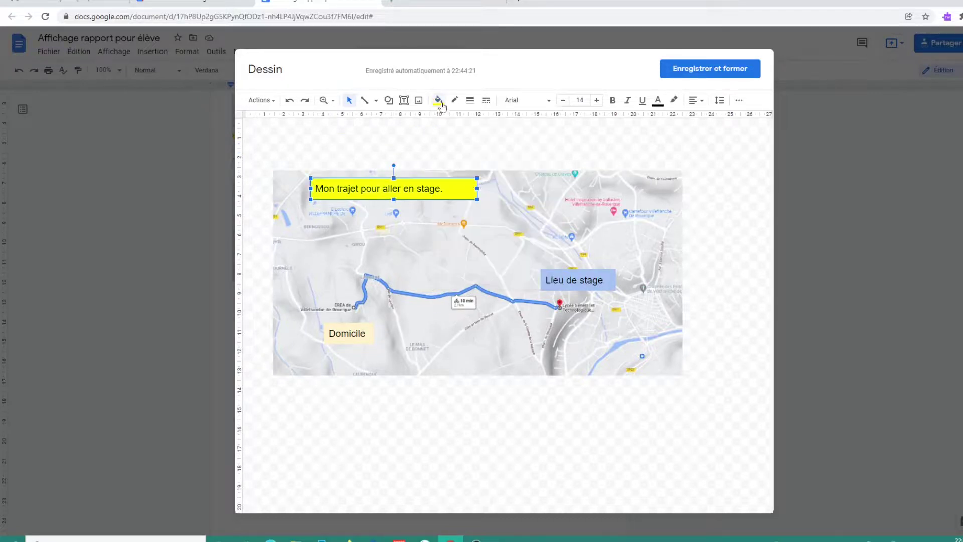
pyautogui.click(438, 100)
pyautogui.click(477, 198)
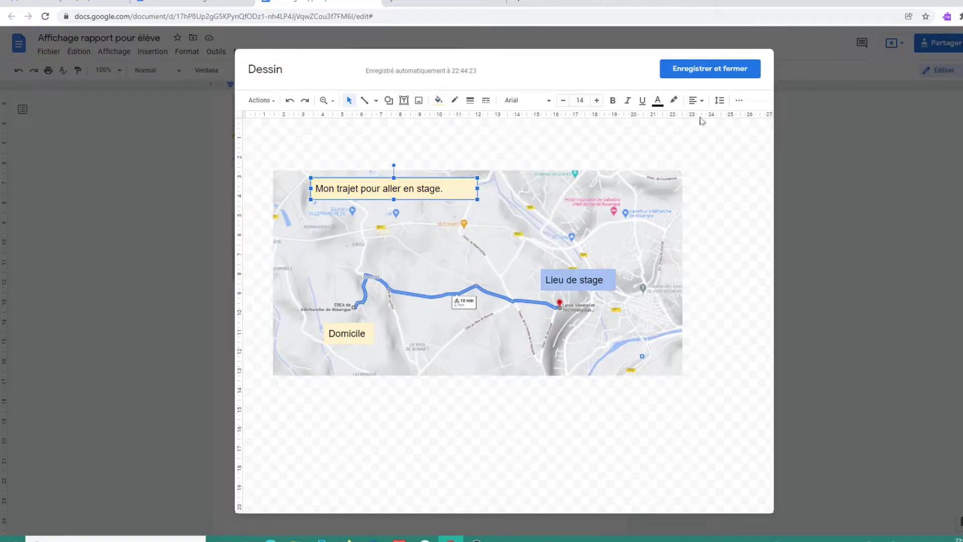
pyautogui.click(697, 76)
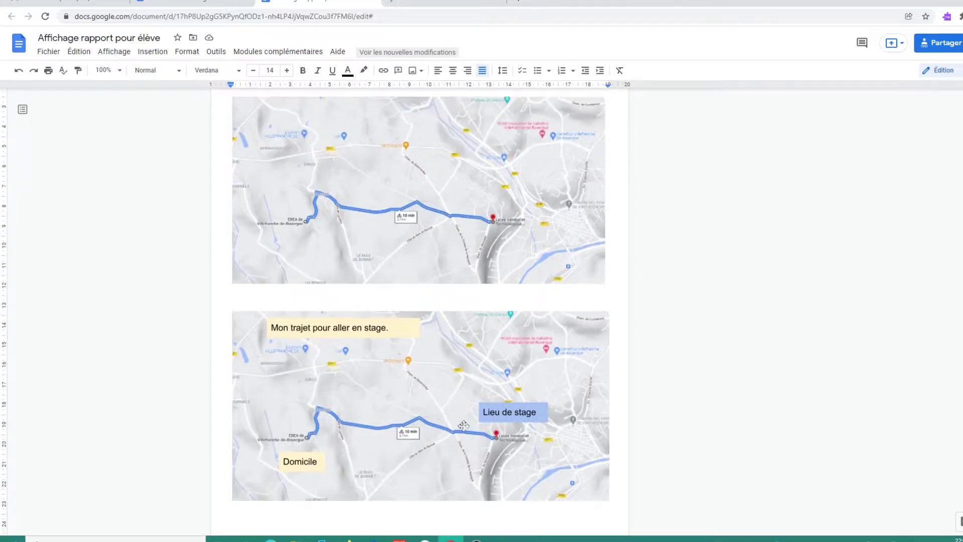
# - Delete the plain cropped map image above the annotated drawing
pyautogui.scroll(1, 458, 426)
pyautogui.click(484, 311)
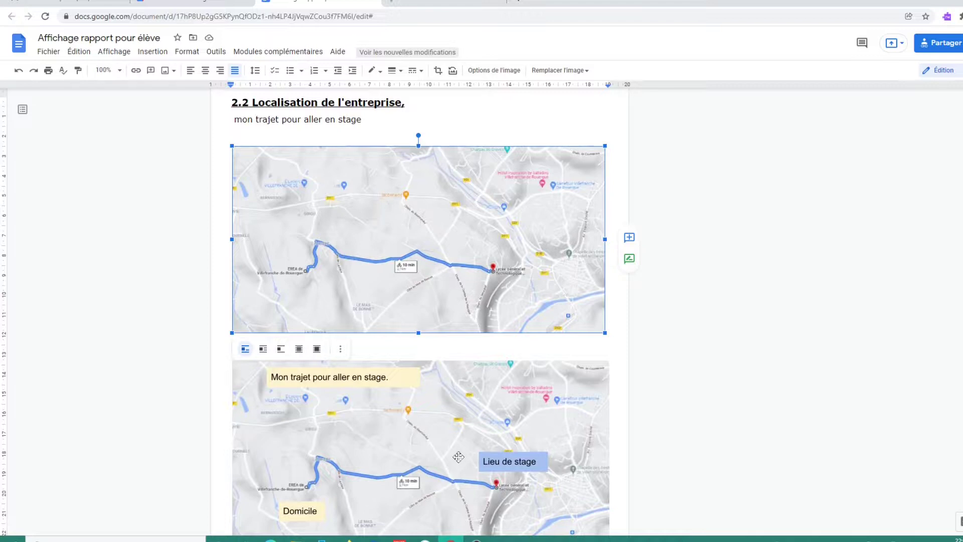
pyautogui.press('Delete')
# - Remove the empty lines and the text "mon trajet pour aller en stage" between the 2.2 heading and the annotated map
pyautogui.click(232, 169)
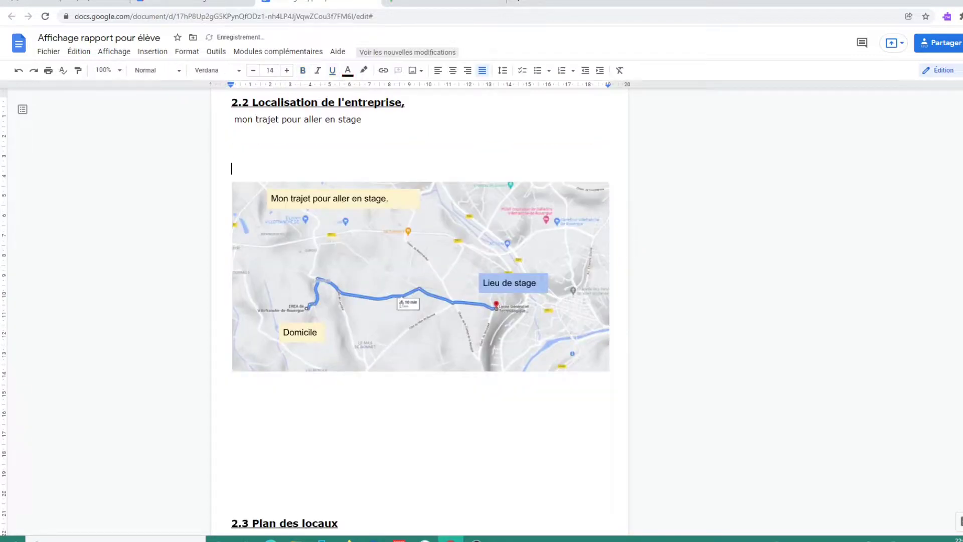
pyautogui.press('BackSpace')
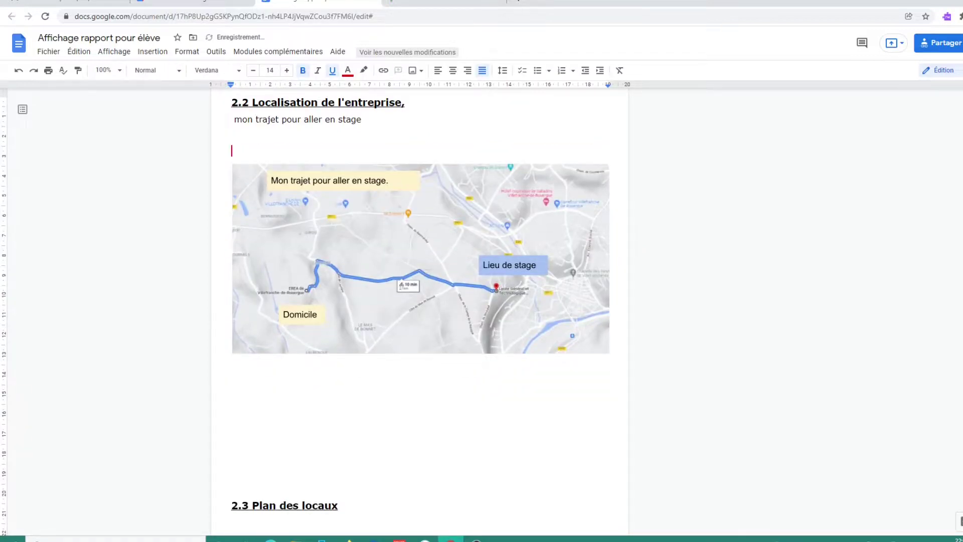
pyautogui.press('BackSpace')
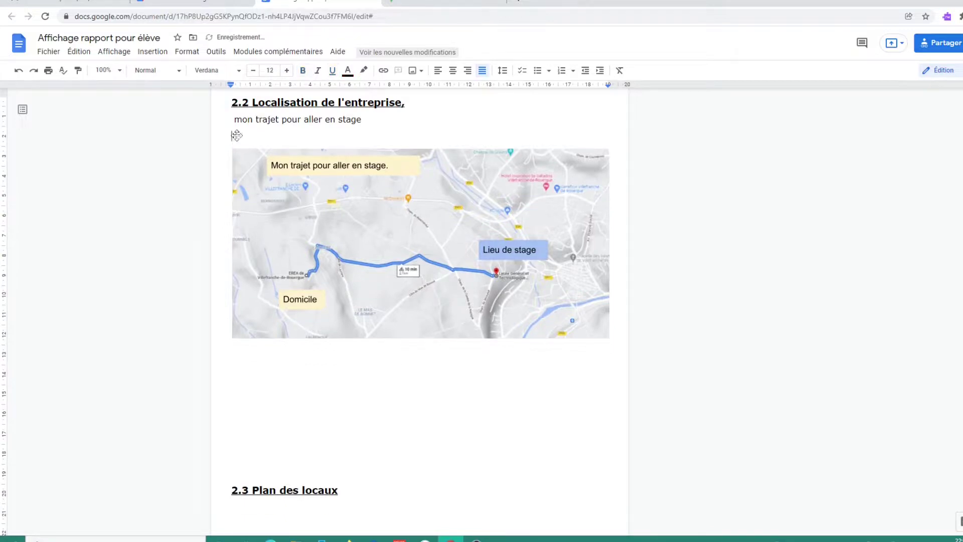
pyautogui.press('BackSpace')
pyautogui.hotkey('shift', 'Home')
pyautogui.press('BackSpace')
pyautogui.press('Delete')
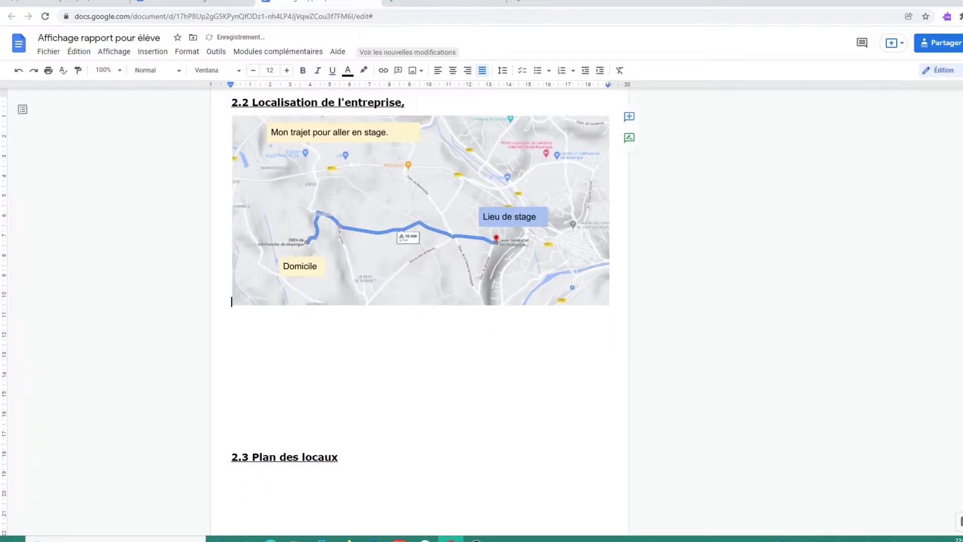
# - Delete the surplus blank lines between the annotated map and the heading "2.3 Plan des locaux"
pyautogui.click(232, 418)
pyautogui.press('BackSpace')
pyautogui.press('BackSpace')
pyautogui.press('BackSpace')
pyautogui.press('BackSpace')
pyautogui.press('BackSpace')
pyautogui.hotkey('shift', 'Down')
pyautogui.press('BackSpace')
# - Start a new drawing on the empty line below the heading "2.3 Plan des locaux"
pyautogui.scroll(-1, 421, 294)
pyautogui.click(232, 319)
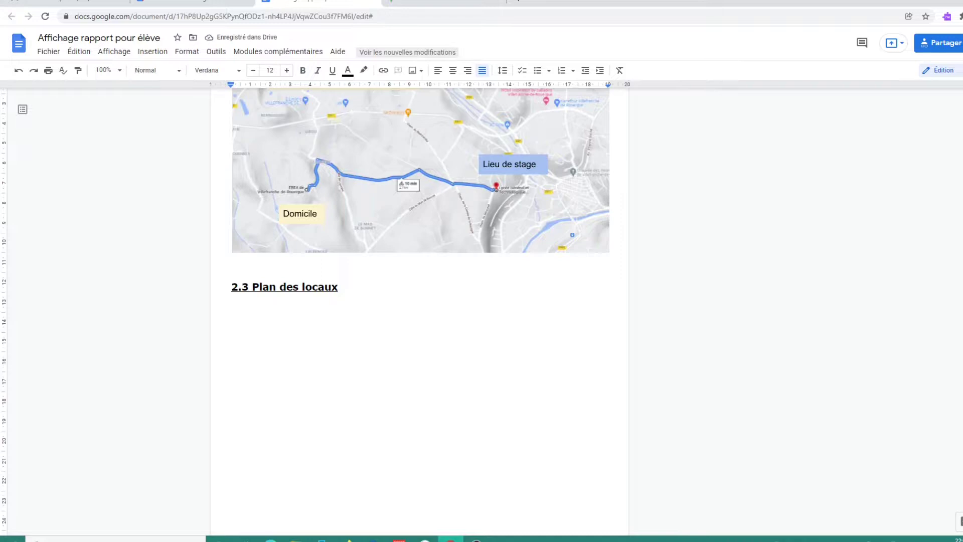
pyautogui.click(153, 51)
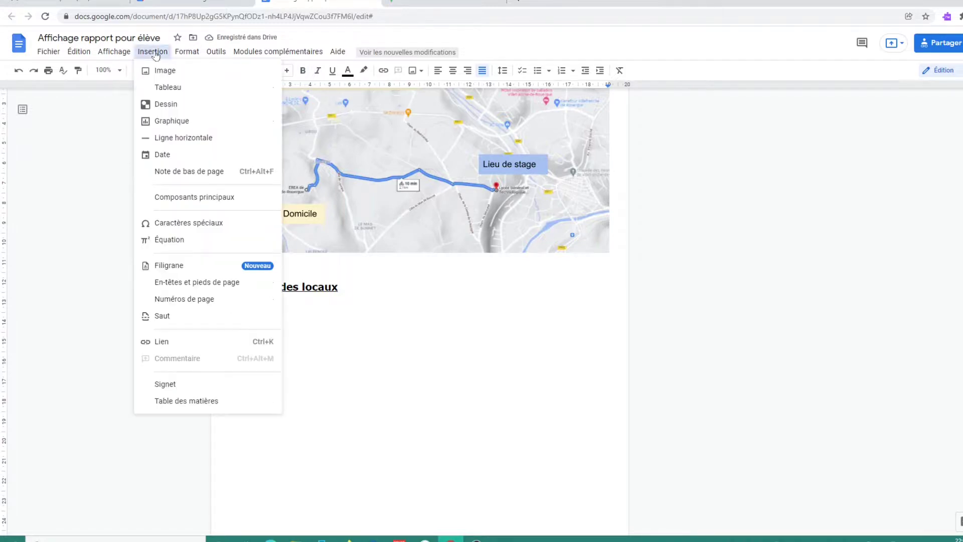
pyautogui.moveTo(166, 104)
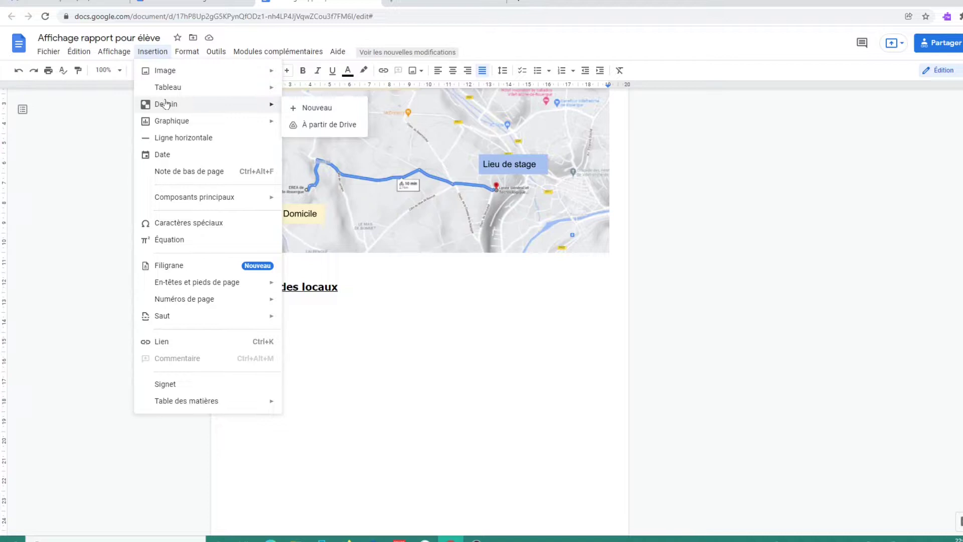
pyautogui.click(231, 365)
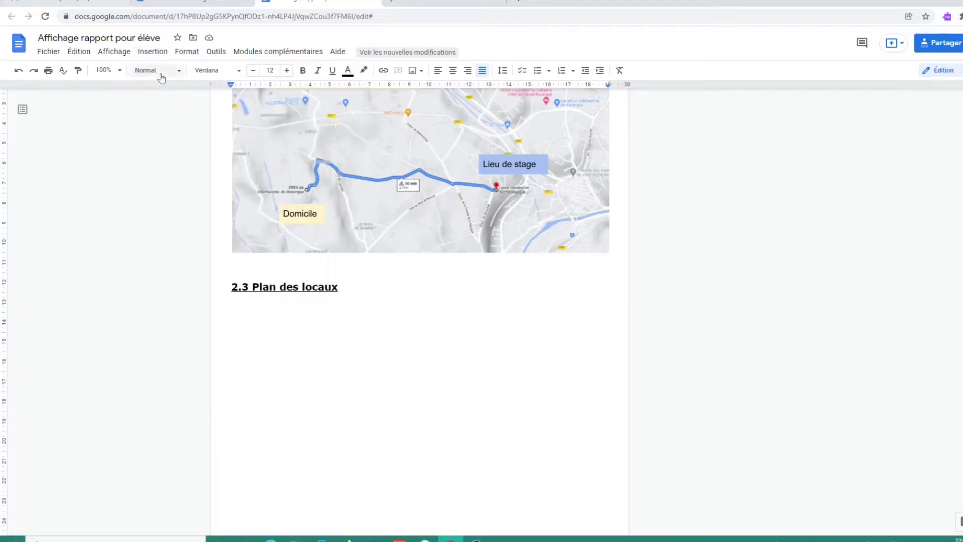
pyautogui.click(153, 51)
pyautogui.moveTo(185, 103)
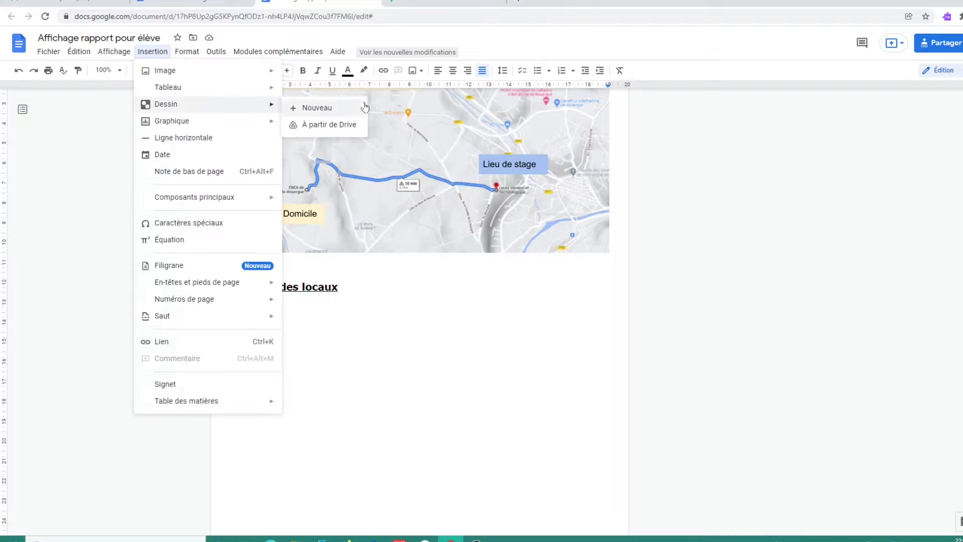
pyautogui.click(340, 107)
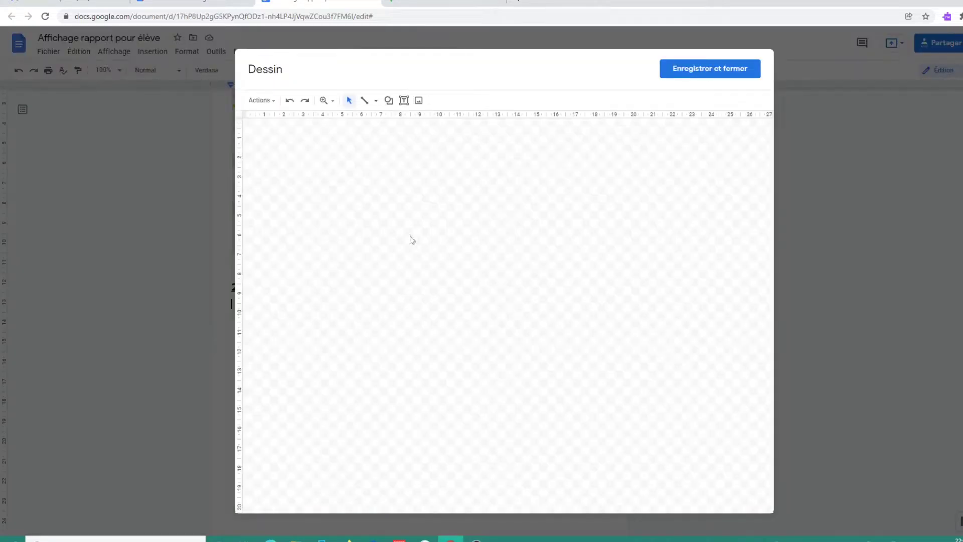
# - Draw a rectangle about 18 cm wide and 9 cm high near the middle of the canvas
pyautogui.click(388, 101)
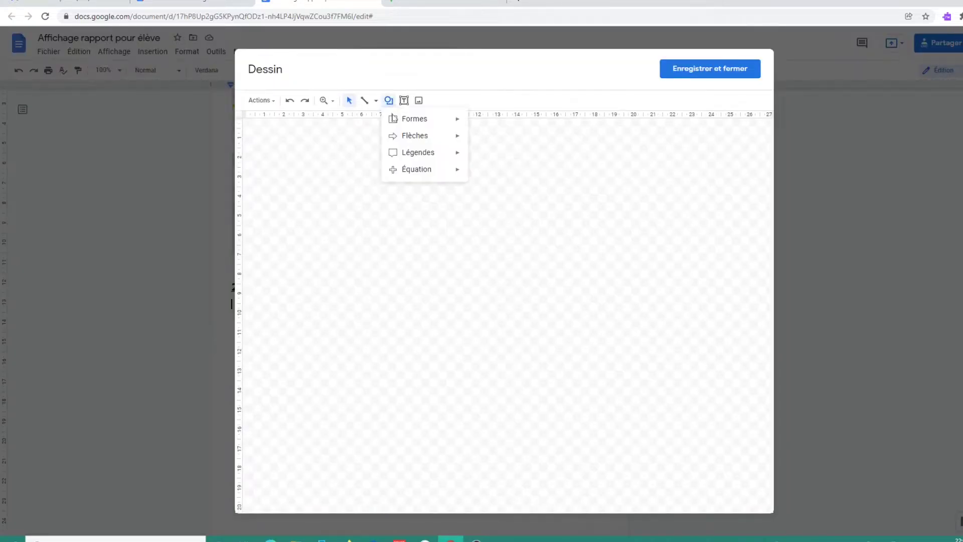
pyautogui.moveTo(426, 120)
pyautogui.click(478, 123)
pyautogui.moveTo(323, 178); pyautogui.dragTo(676, 352)
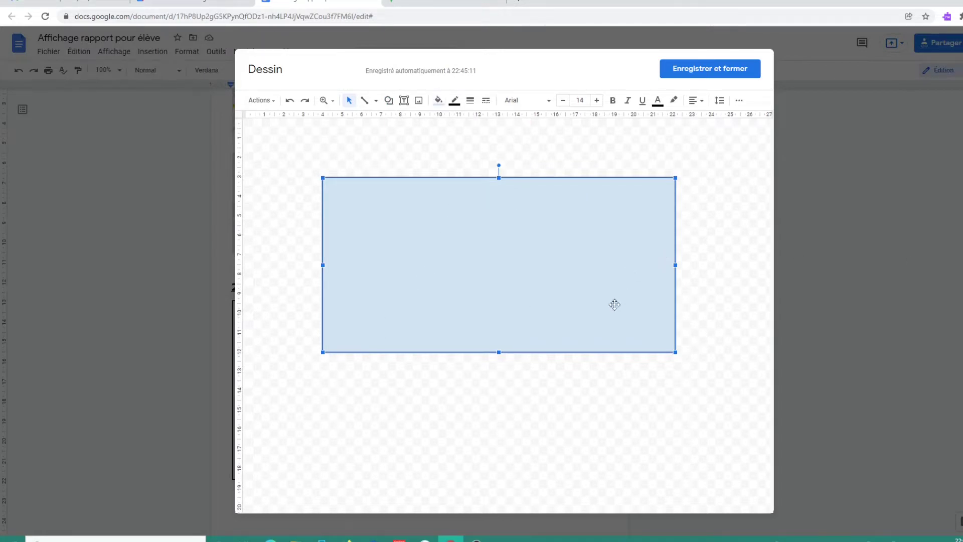
pyautogui.click(438, 100)
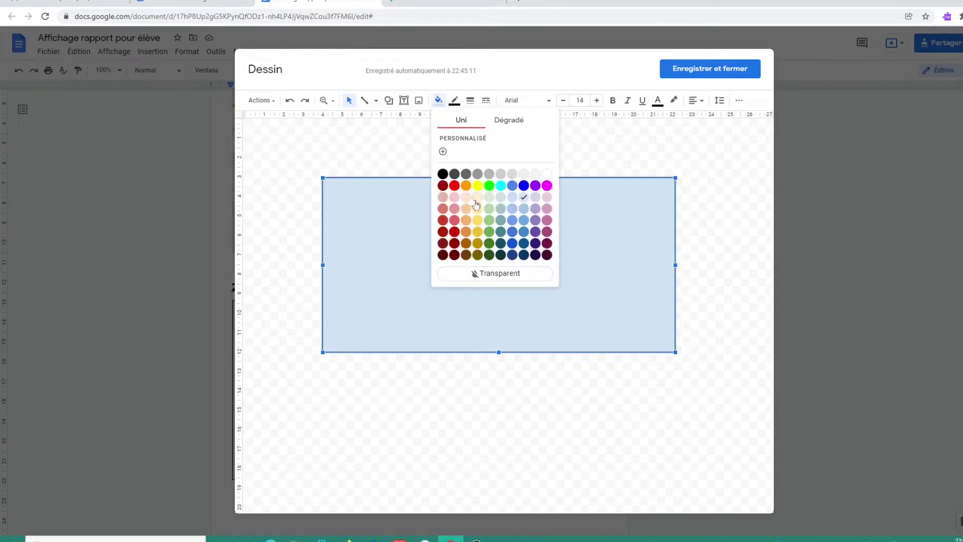
pyautogui.click(414, 101)
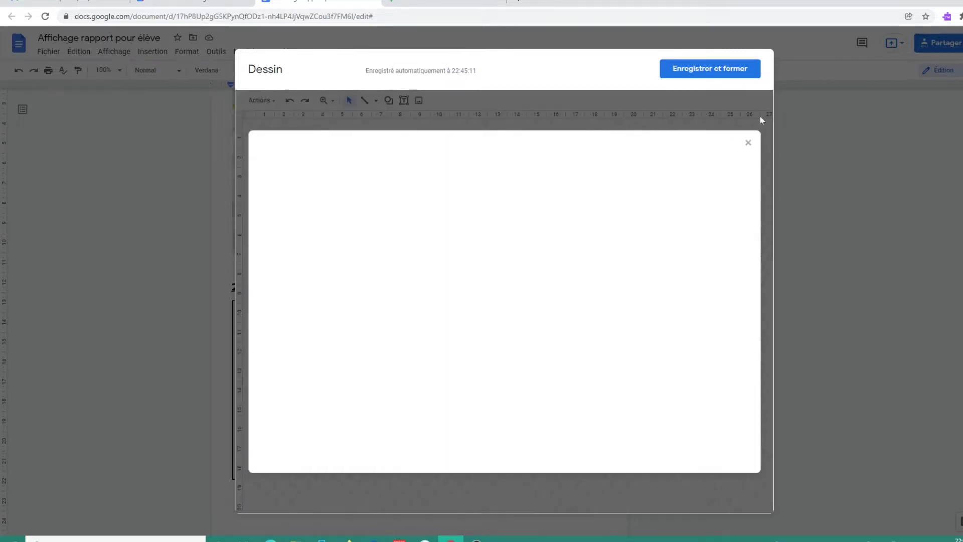
pyautogui.click(748, 143)
pyautogui.click(389, 101)
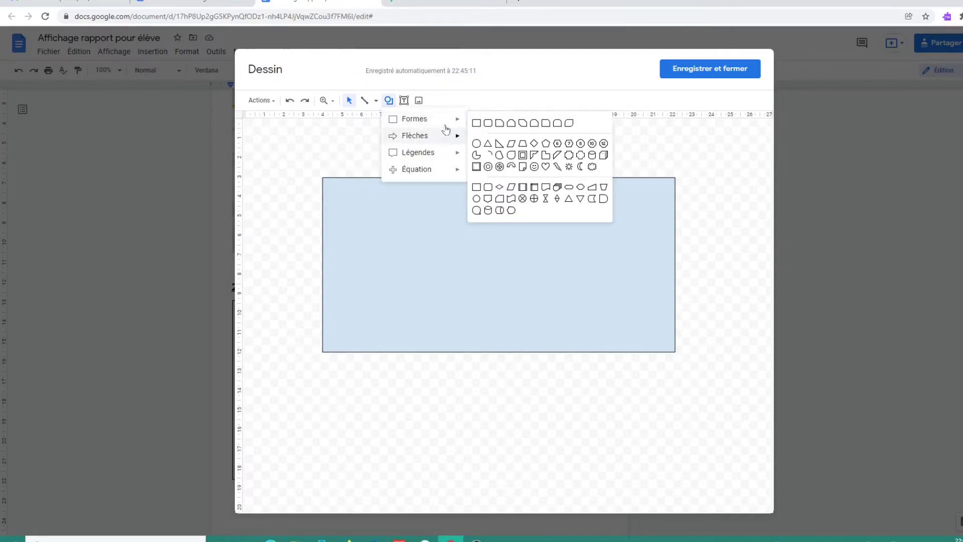
pyautogui.moveTo(446, 132)
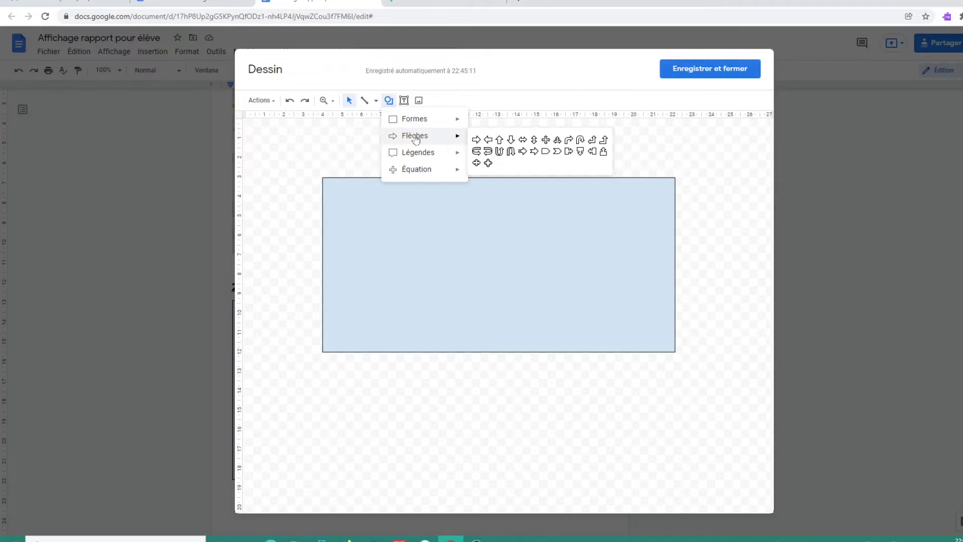
# - Save and close the rectangle drawing and check its placement in section 2.3
pyautogui.click(706, 74)
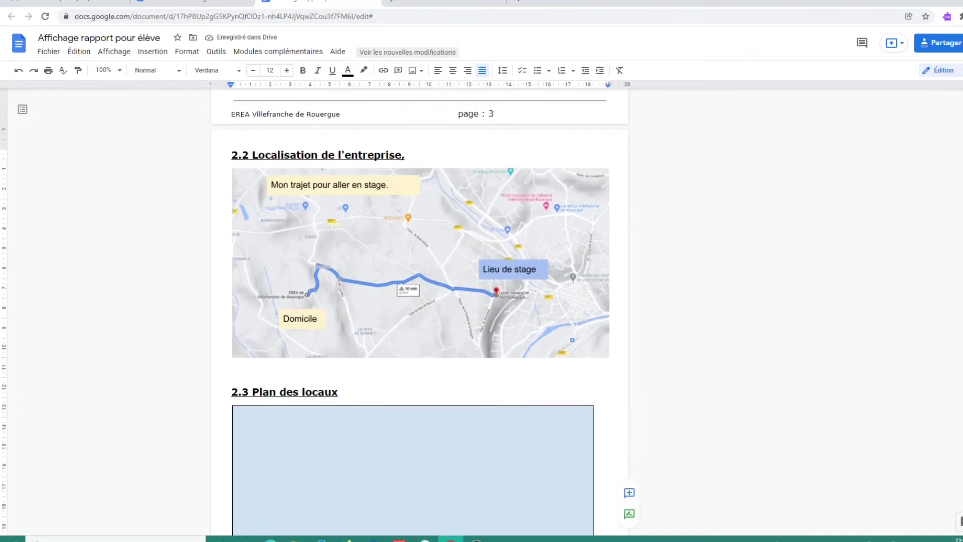
pyautogui.scroll(-2, 419, 311)
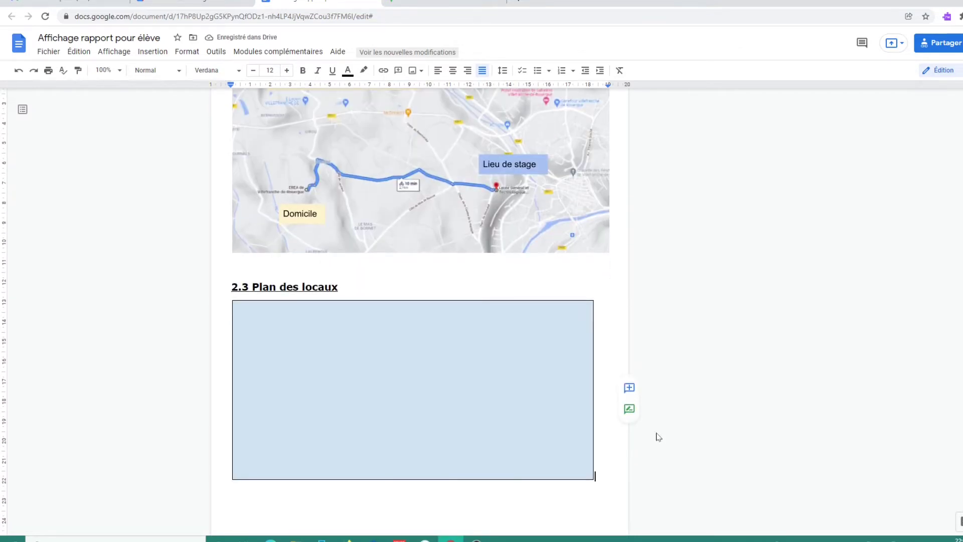
pyautogui.scroll(1, 672, 424)
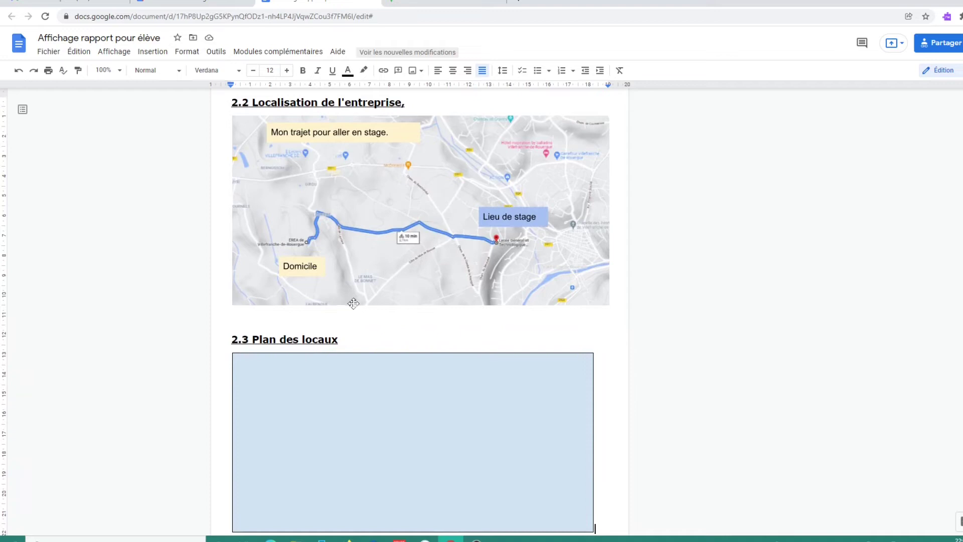
pyautogui.scroll(-2, 425, 392)
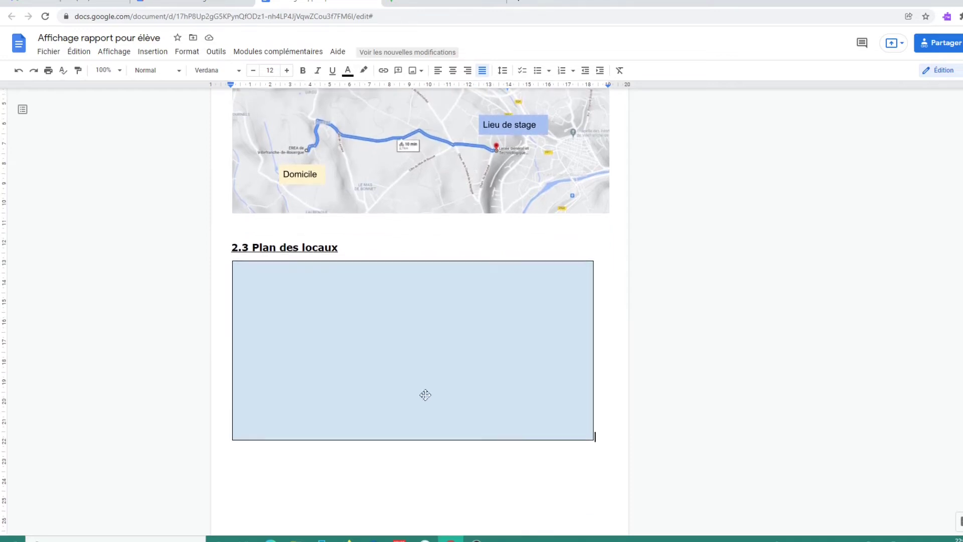